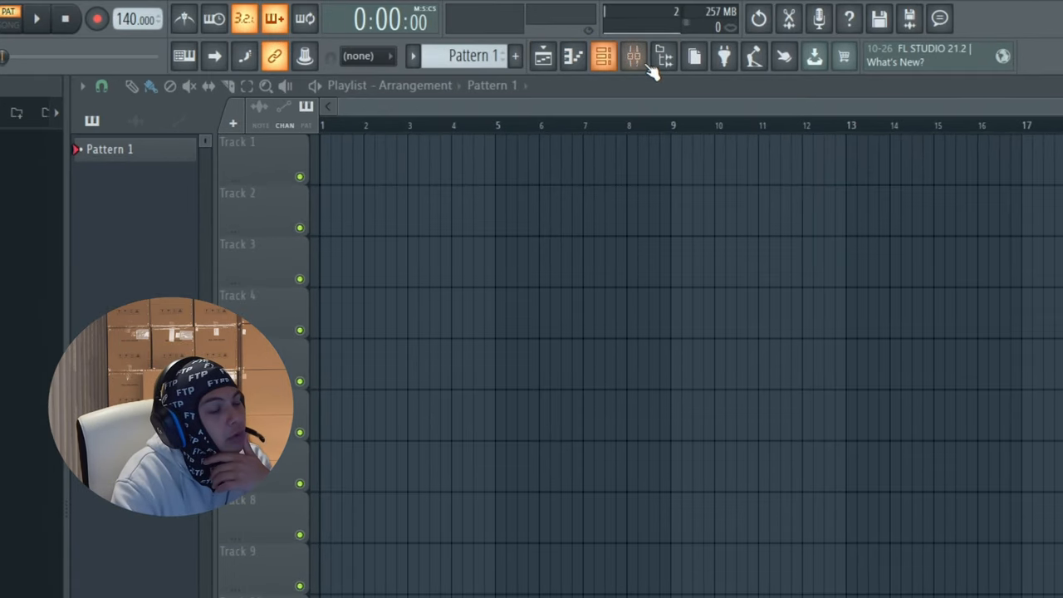
Step: Check the channel rack and mixing console briefly, then hide them again
{"action": "left_click", "coordinate": [573, 55]}
{"action": "left_click", "coordinate": [603, 55]}
{"action": "left_click", "coordinate": [595, 37]}
{"action": "left_click", "coordinate": [613, 37]}
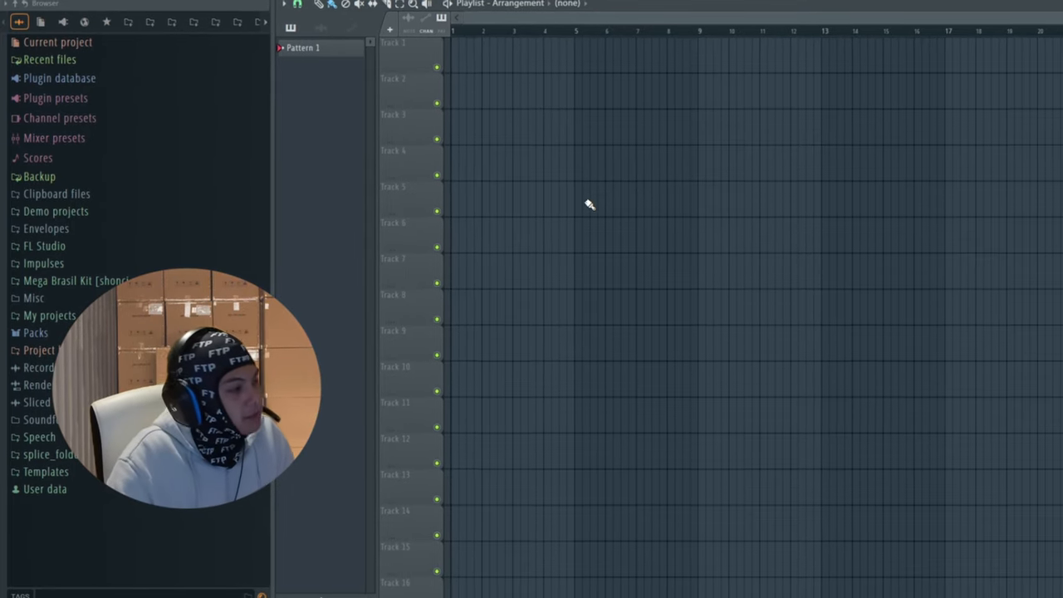
Step: Place the FX (1) sample on Track 7 and play from bar 3 to hear the samples
{"action": "left_click_drag", "start_coordinate": [424, 307], "coordinate": [611, 227]}
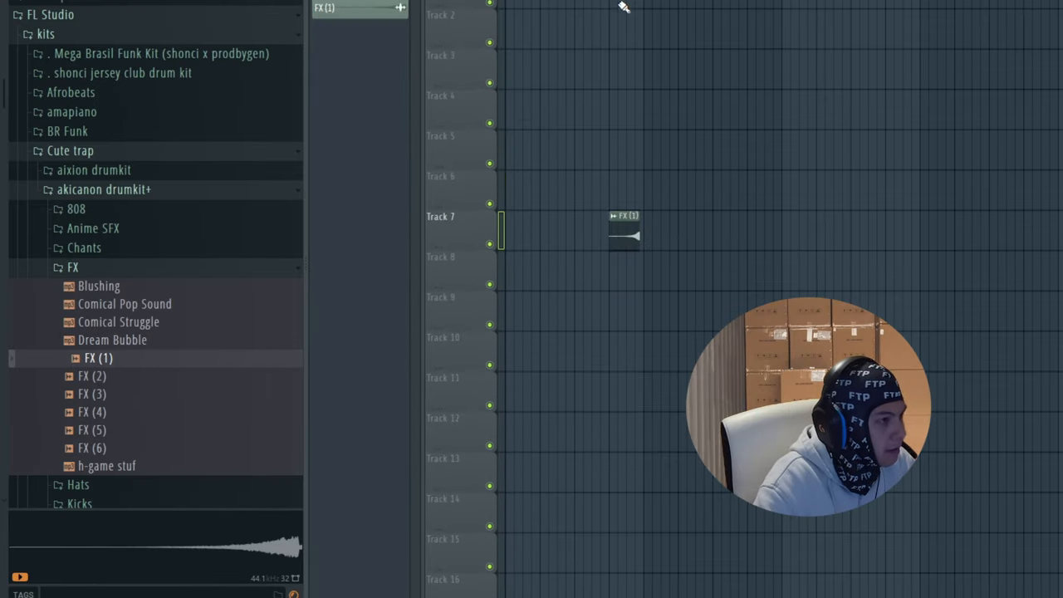
{"action": "left_click", "coordinate": [629, 52]}
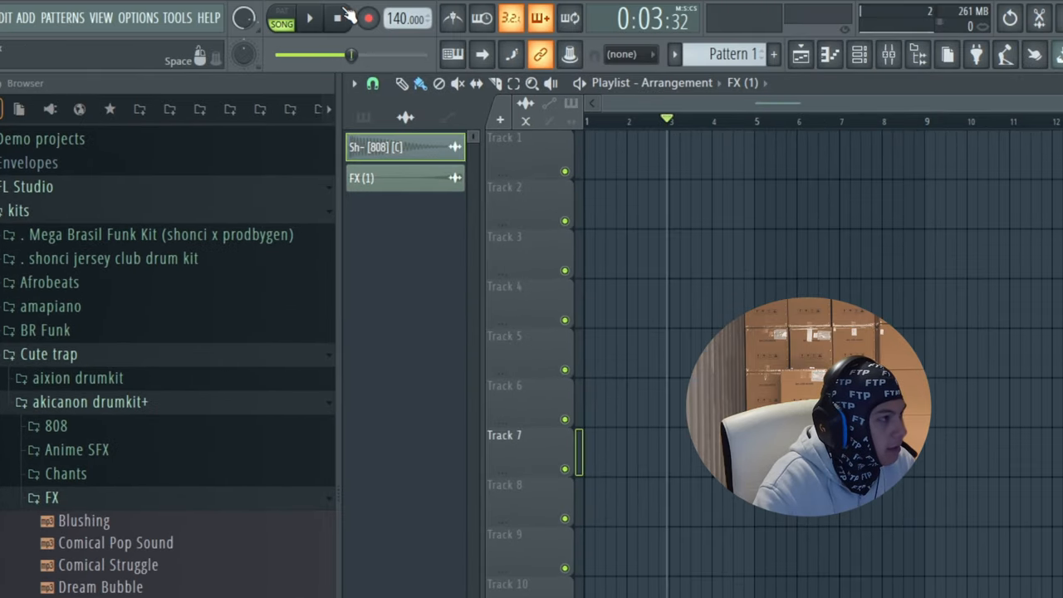
{"action": "key", "text": "space"}
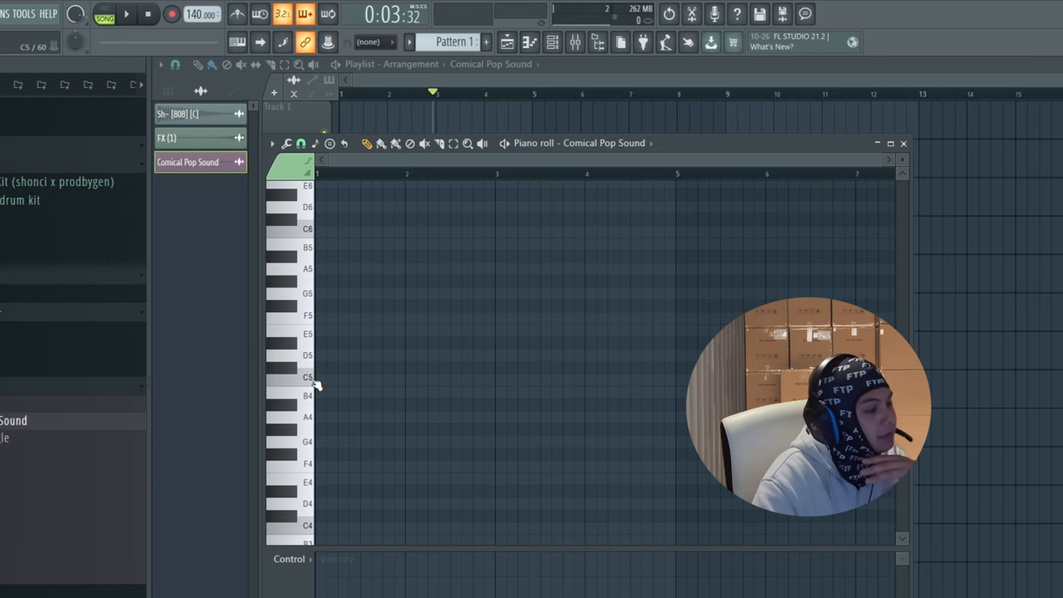
Step: Add C5 notes completing the seven-note Comical Pop Sound rhythm, audition it, and show the channel rack
{"action": "left_click", "coordinate": [434, 381]}
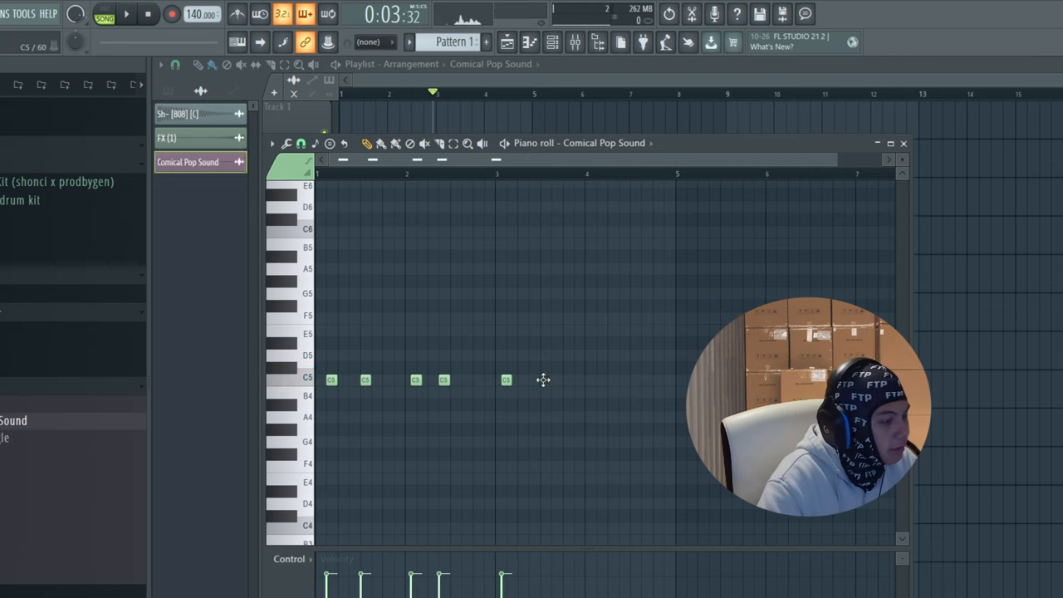
{"action": "left_click", "coordinate": [540, 381]}
{"action": "left_click", "coordinate": [598, 381]}
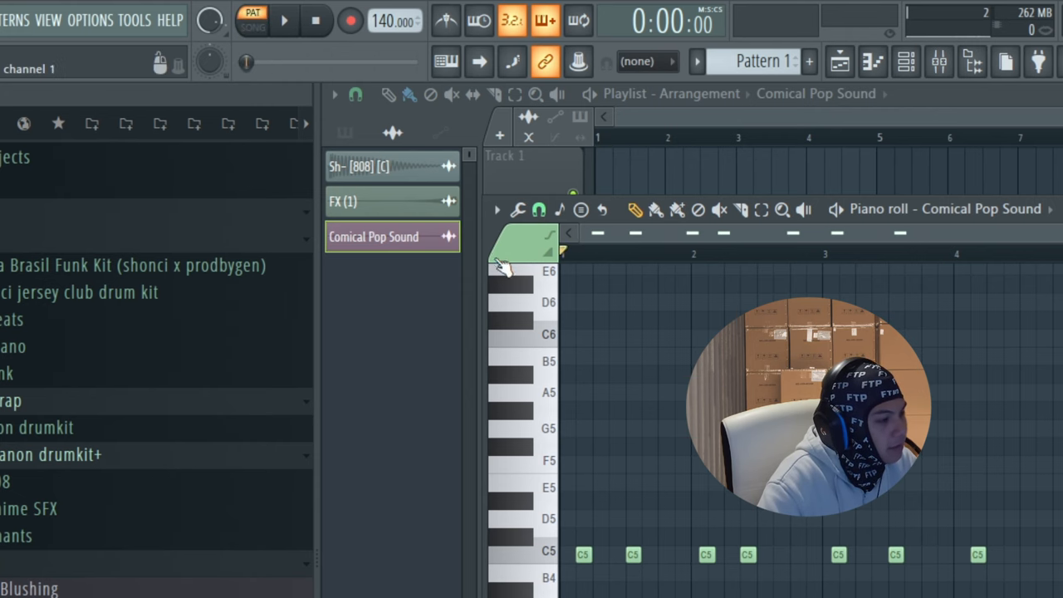
{"action": "key", "text": "space"}
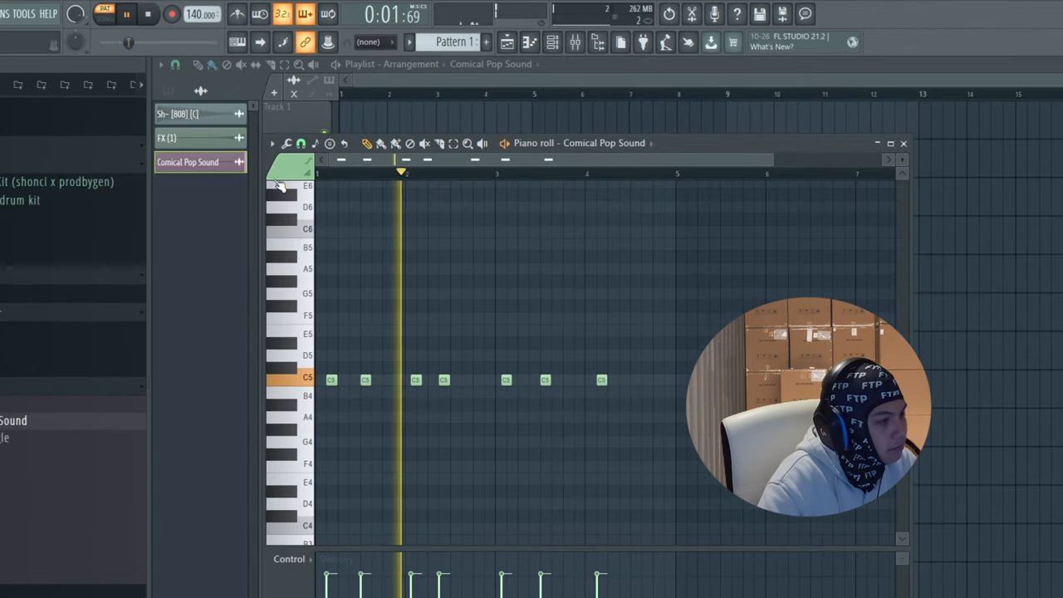
{"action": "key", "text": "space"}
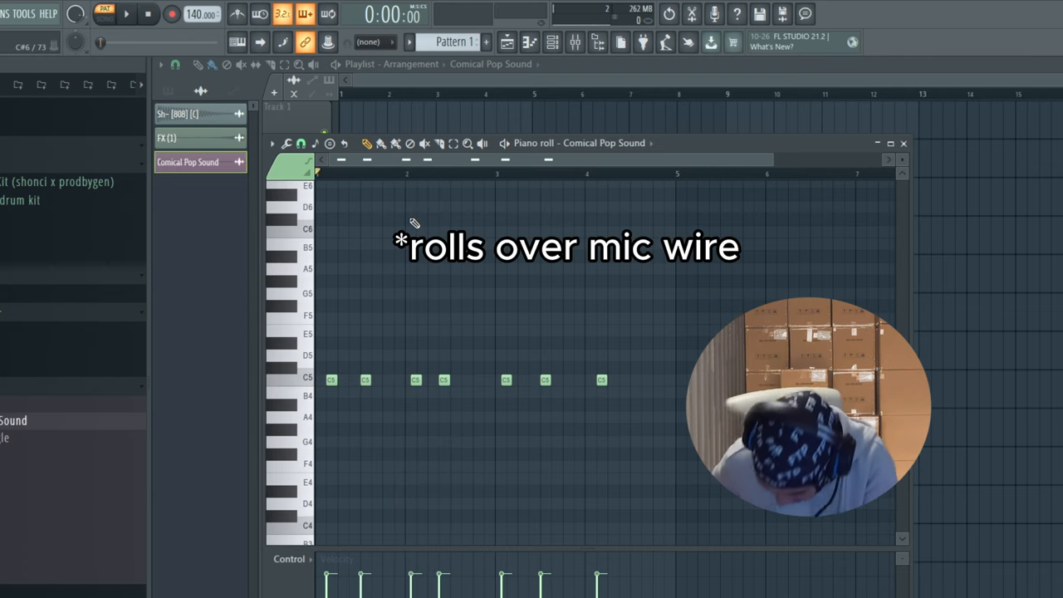
{"action": "left_click", "coordinate": [552, 42]}
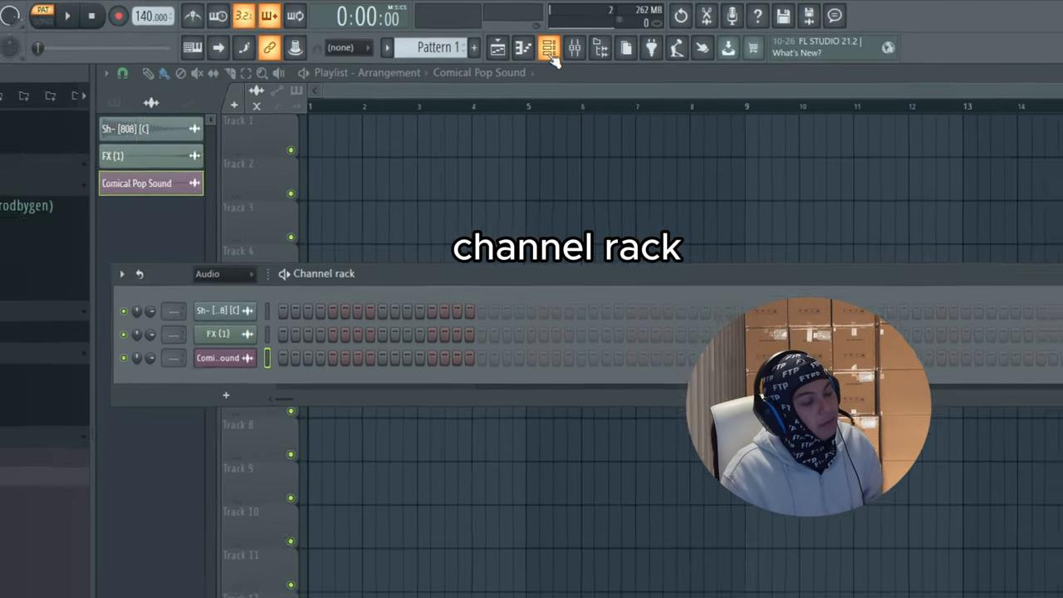
Step: Swap the channel rack for the mixing console
{"action": "left_click", "coordinate": [574, 42]}
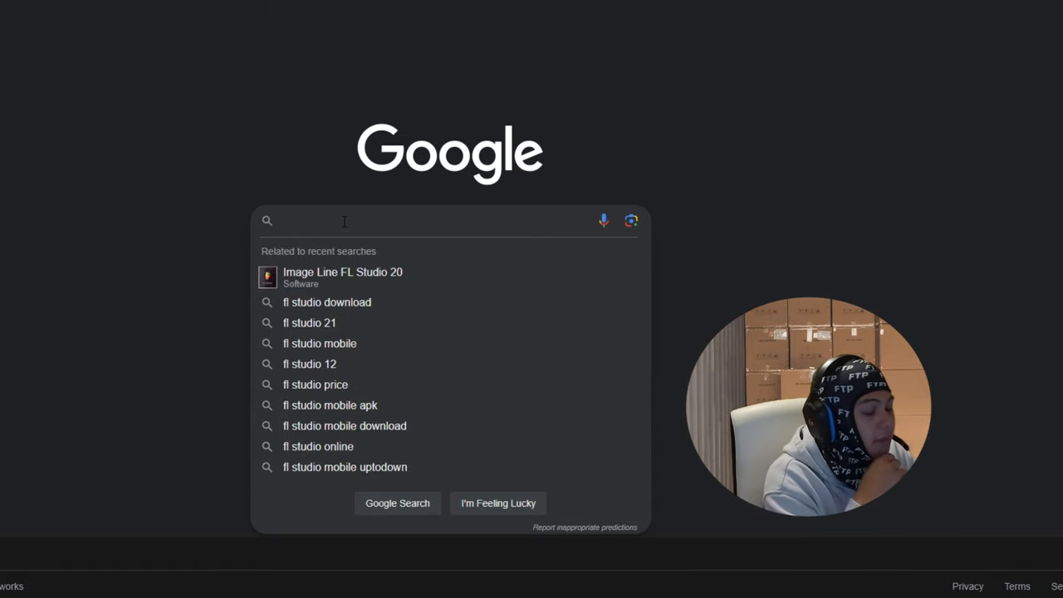
{"action": "type", "text": "yeat"}
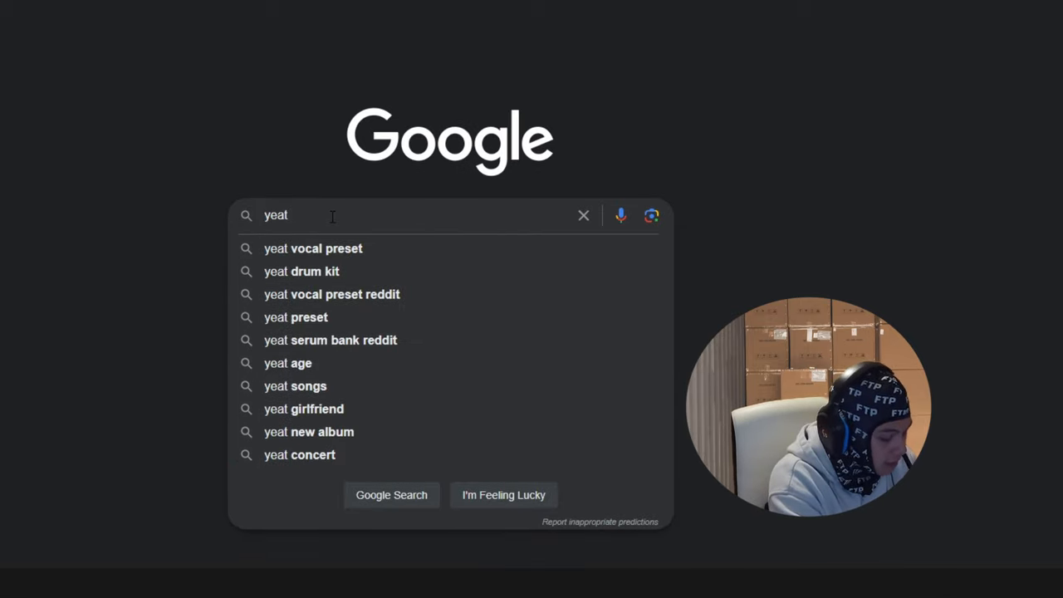
{"action": "type", "text": " drum kit red"}
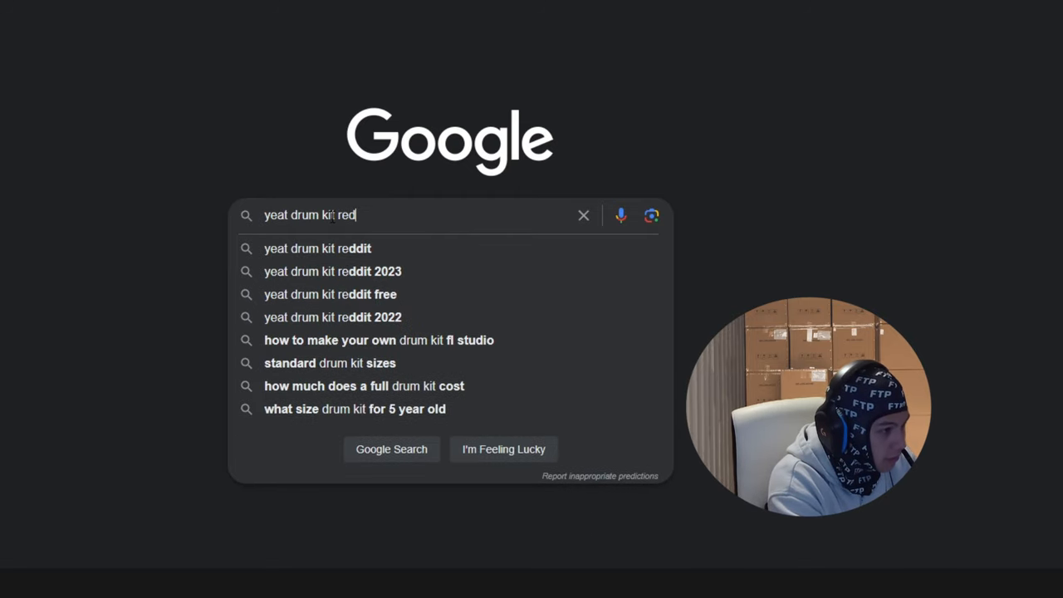
{"action": "type", "text": "dit"}
Step: Search 'yeat drum kit reddit', open the Yeat Ken Carson kit post and its Google Drive link
{"action": "key", "text": "Return"}
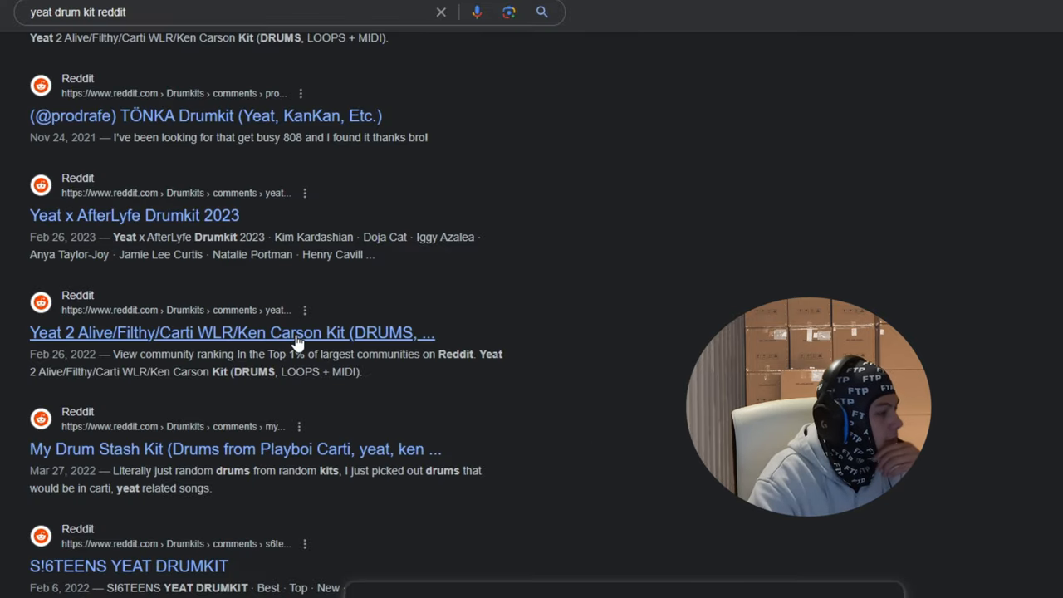
{"action": "left_click", "coordinate": [297, 334]}
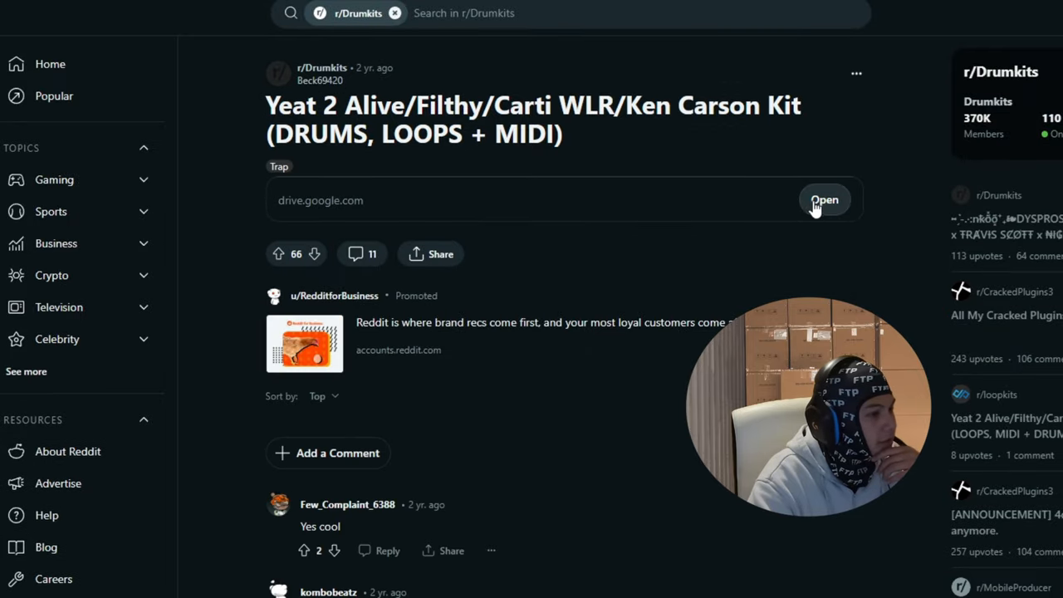
{"action": "left_click", "coordinate": [816, 205]}
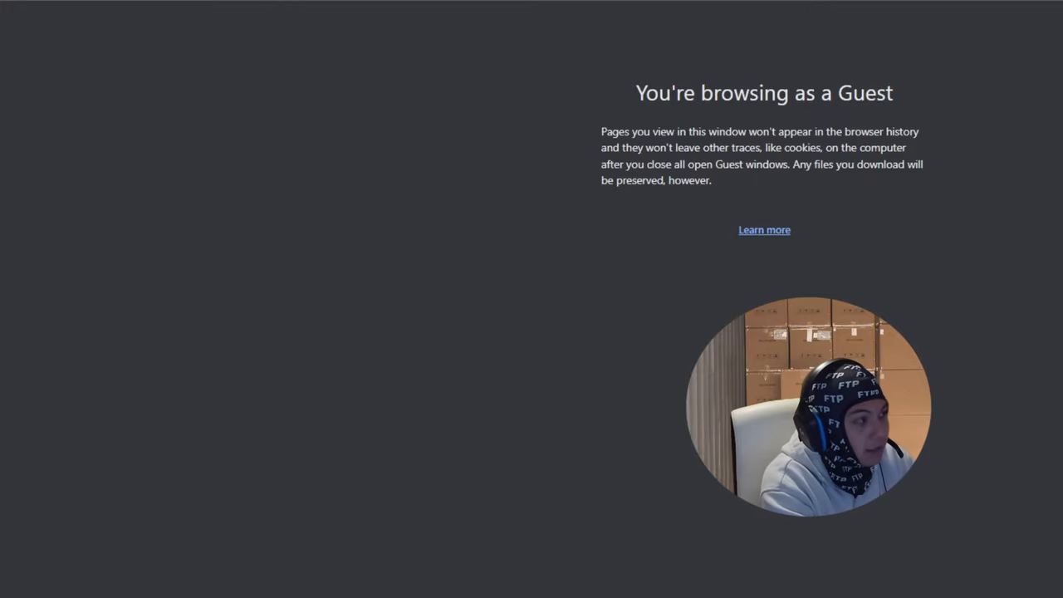
{"action": "type", "text": "looperman"}
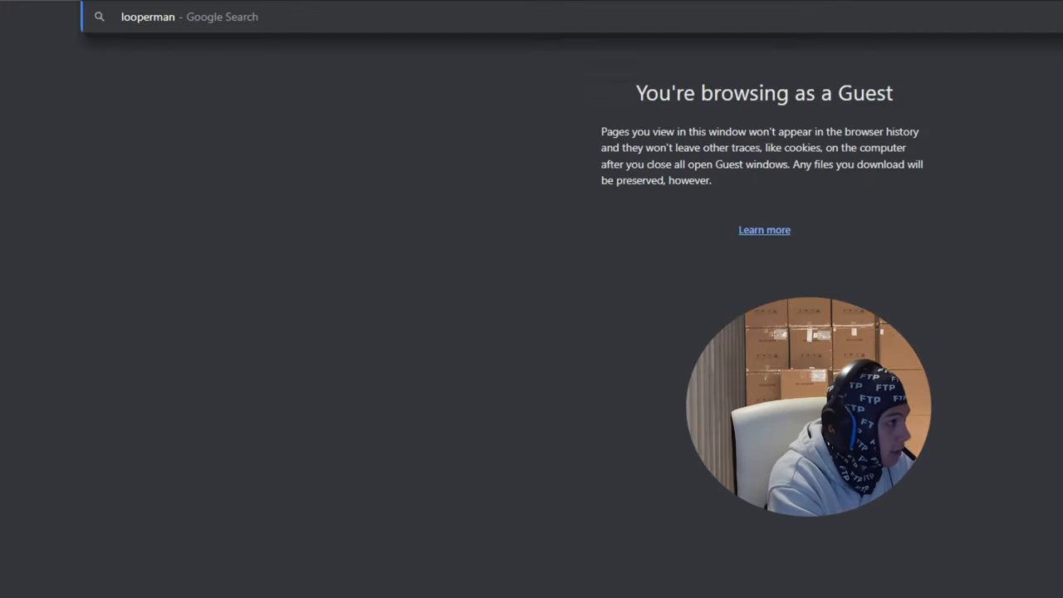
Step: Reach Looperman's free loops, search keyword 'yeat' and note the Strain synth loop's 140 bpm tempo
{"action": "key", "text": "Return"}
{"action": "left_click", "coordinate": [255, 193]}
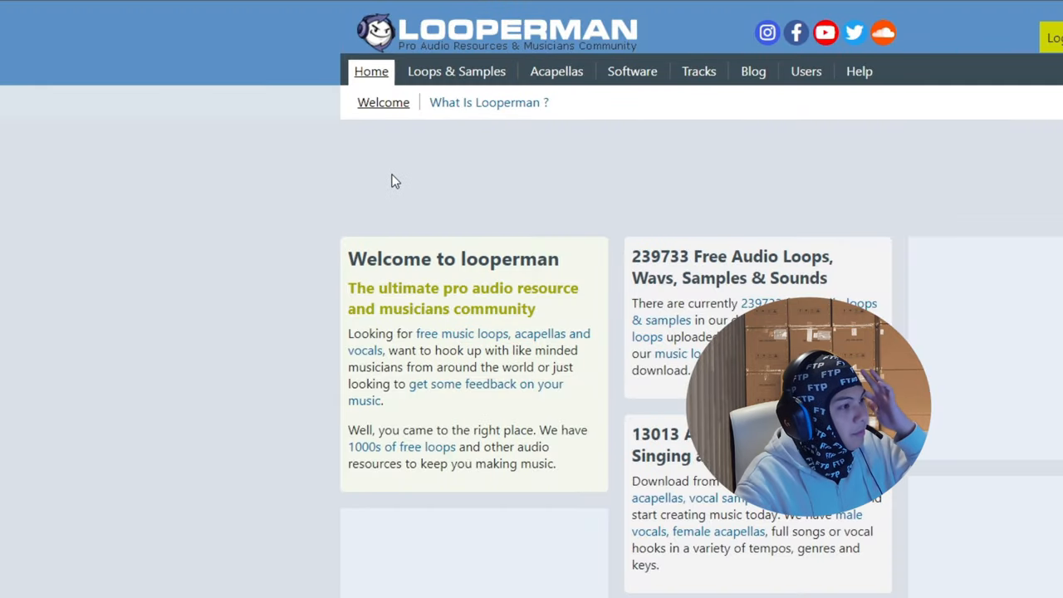
{"action": "left_click", "coordinate": [456, 76]}
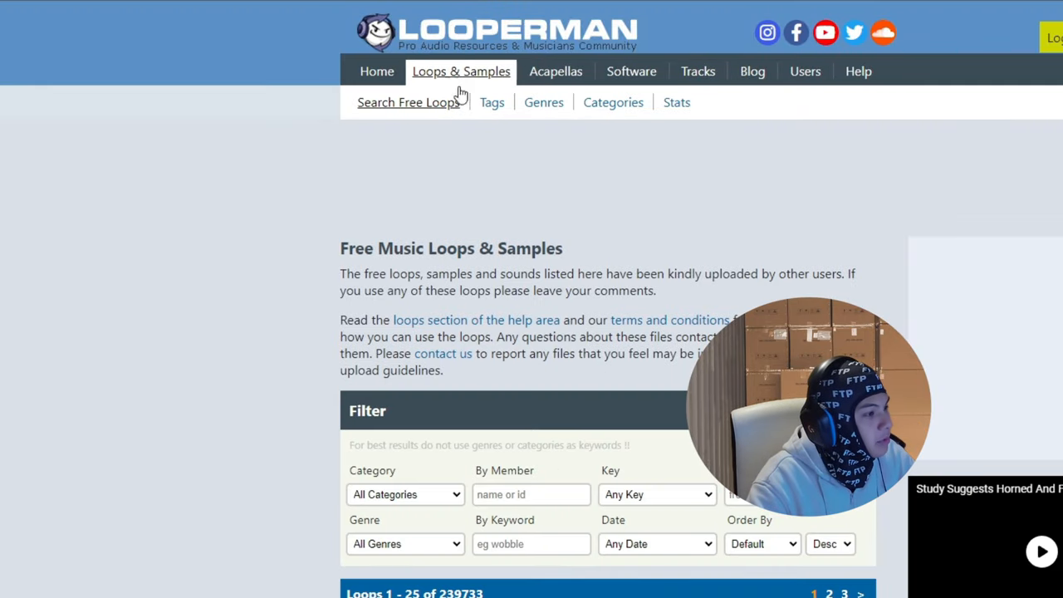
{"action": "scroll", "scroll_direction": "down", "scroll_amount": 3}
{"action": "left_click", "coordinate": [501, 543]}
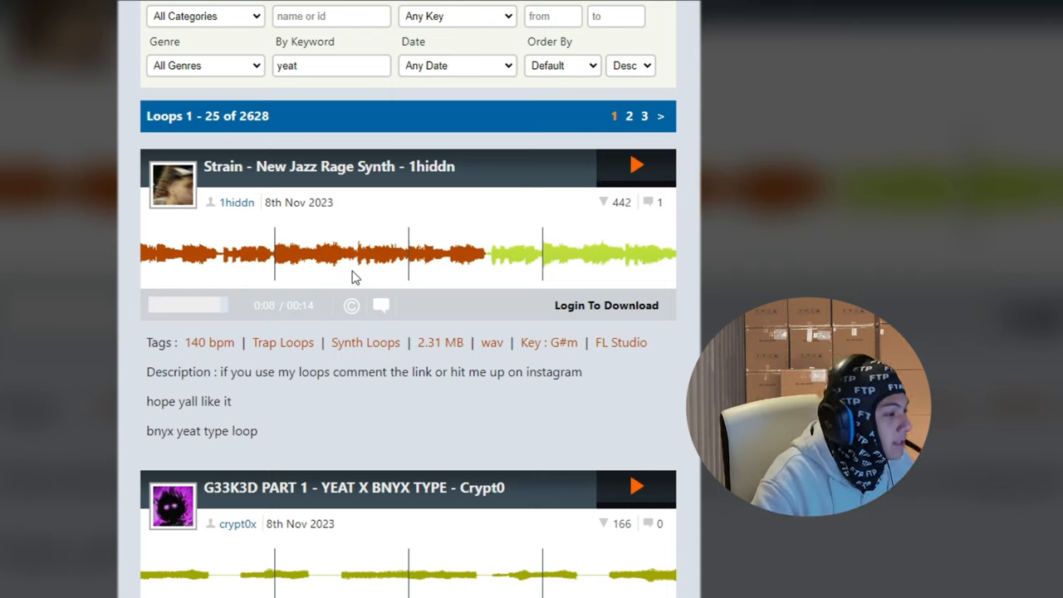
{"action": "left_click_drag", "start_coordinate": [244, 344], "coordinate": [209, 343]}
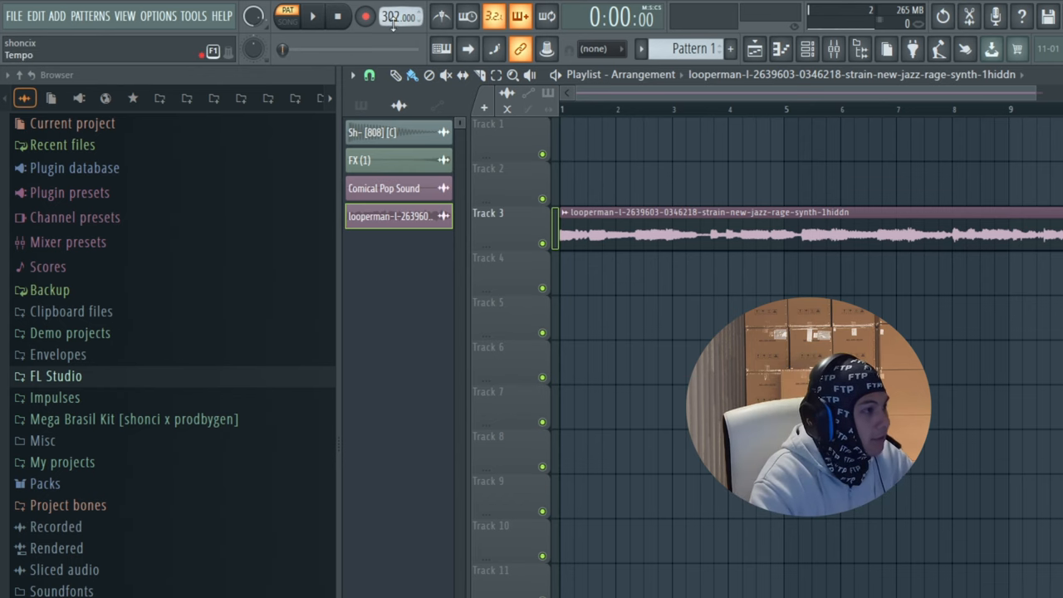
Step: Bring the project tempo down from 302 to 140 BPM
{"action": "left_click_drag", "start_coordinate": [397, 16], "coordinate": [397, 100]}
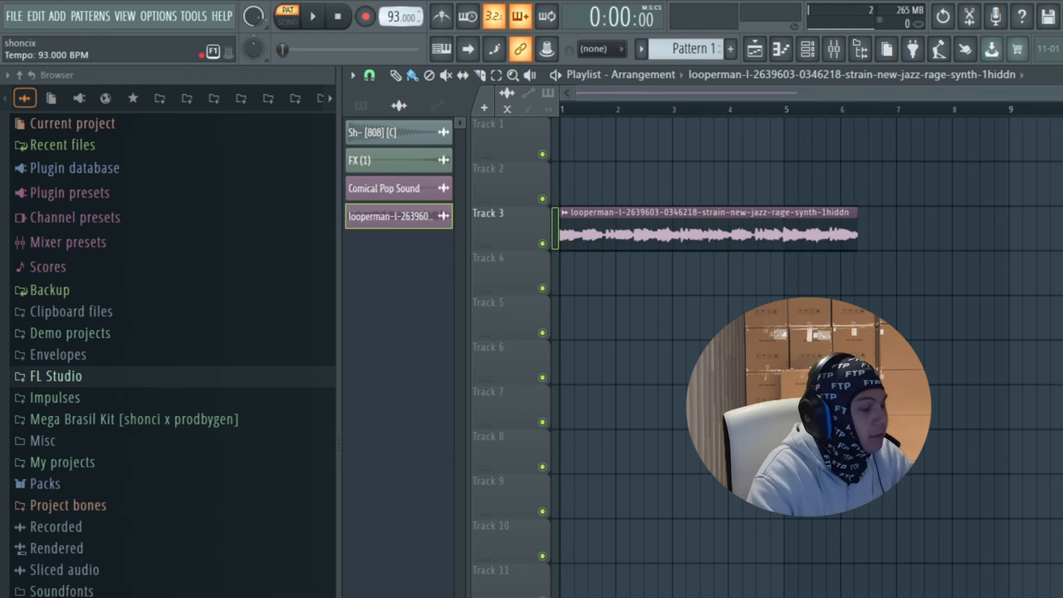
{"action": "left_click_drag", "start_coordinate": [398, 17], "coordinate": [397, 2]}
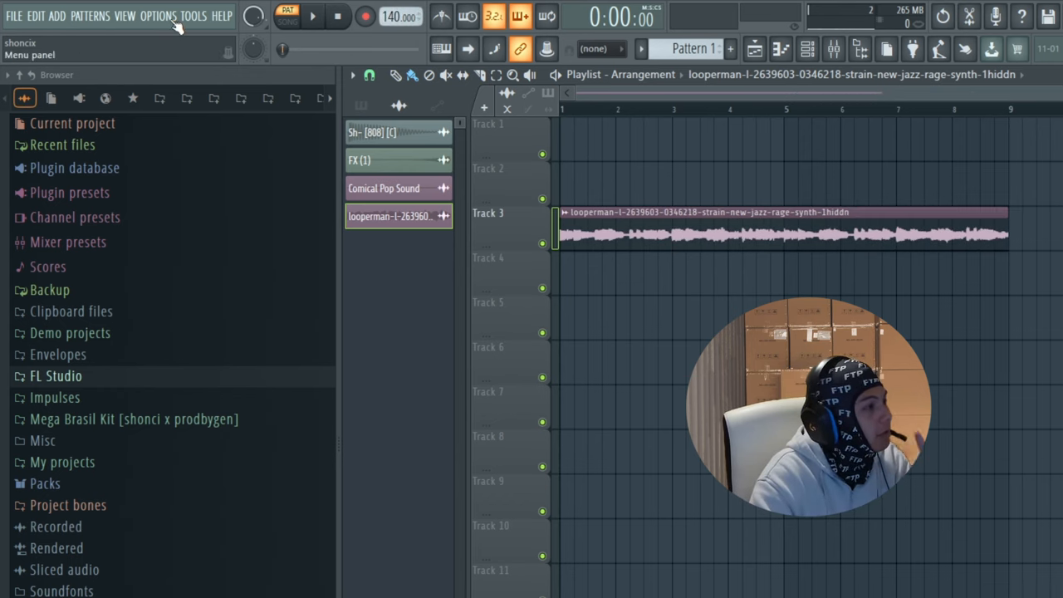
Step: Add the soundkit folder as an extra browser search folder in File settings
{"action": "left_click", "coordinate": [157, 15]}
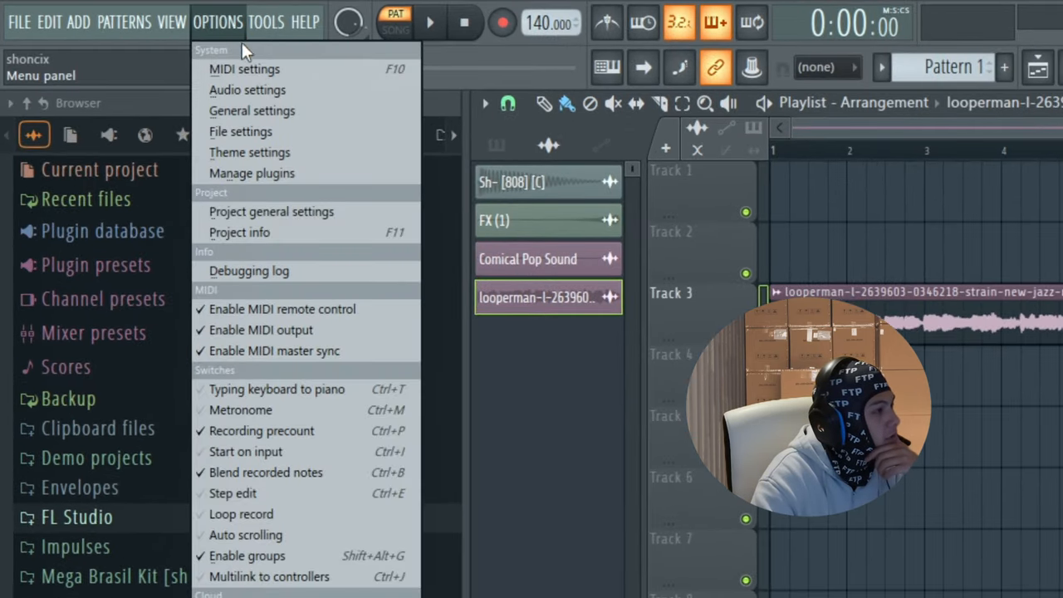
{"action": "left_click", "coordinate": [240, 132]}
{"action": "left_click", "coordinate": [344, 324]}
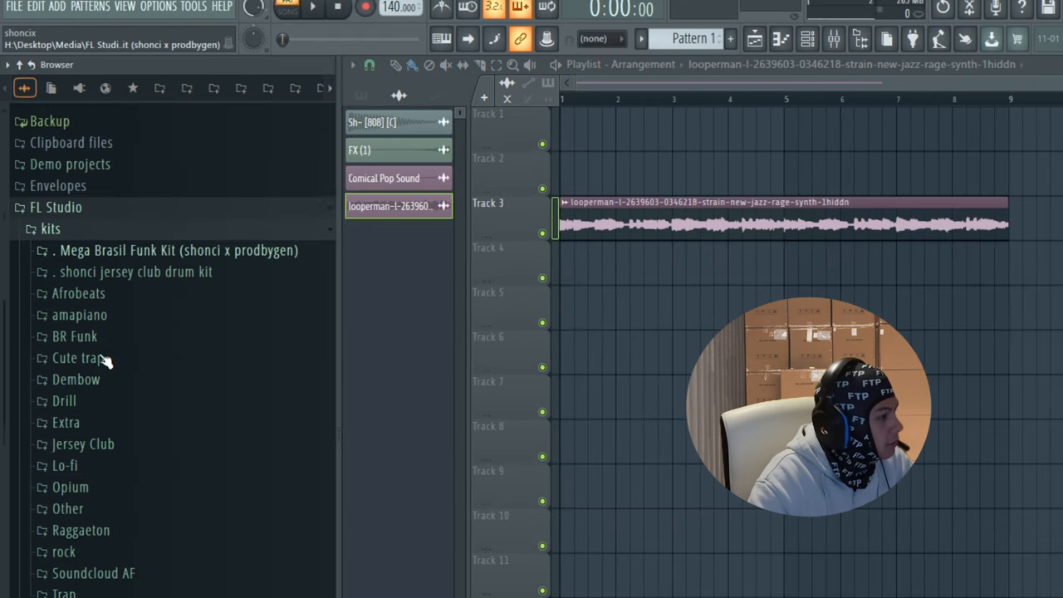
{"action": "scroll", "scroll_direction": "down", "scroll_amount": 3}
{"action": "scroll", "scroll_direction": "down", "scroll_amount": 3}
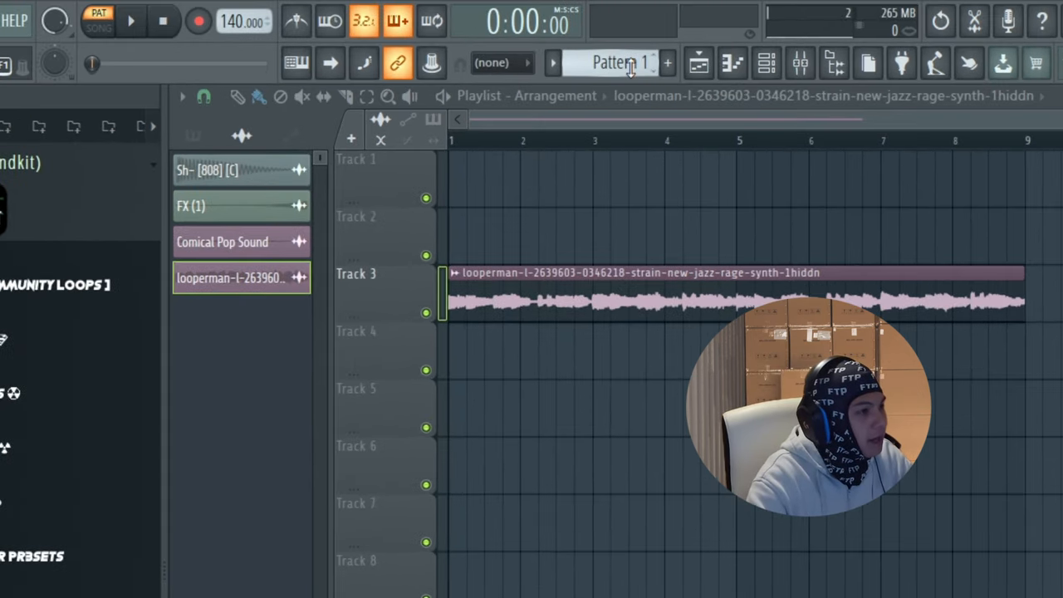
Step: Delete the Comical Pop Sound and FX (1) channels from the channel rack
{"action": "left_click", "coordinate": [362, 94]}
{"action": "left_click", "coordinate": [808, 39]}
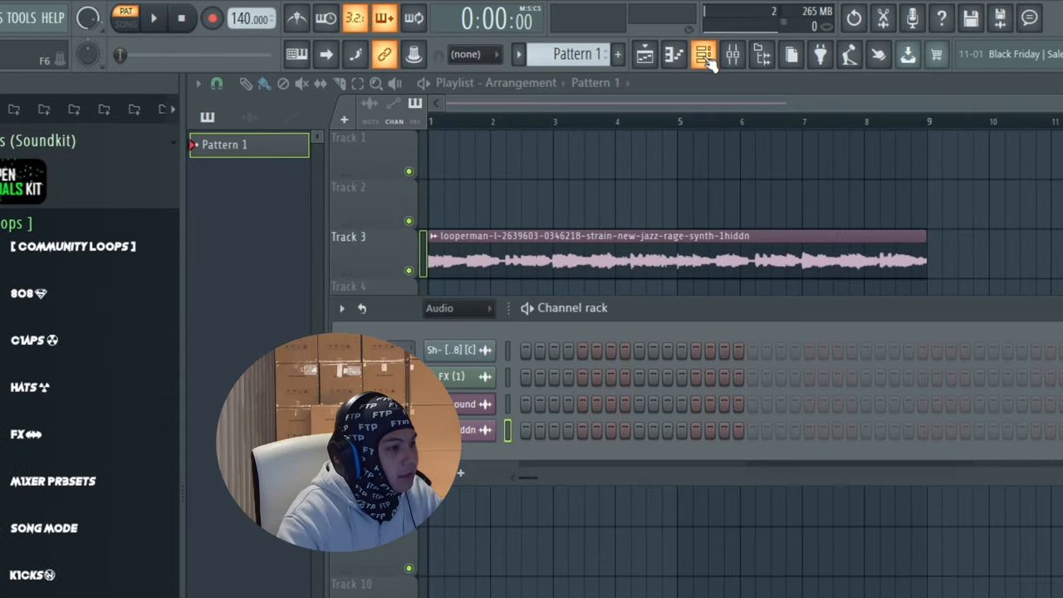
{"action": "right_click", "coordinate": [581, 353]}
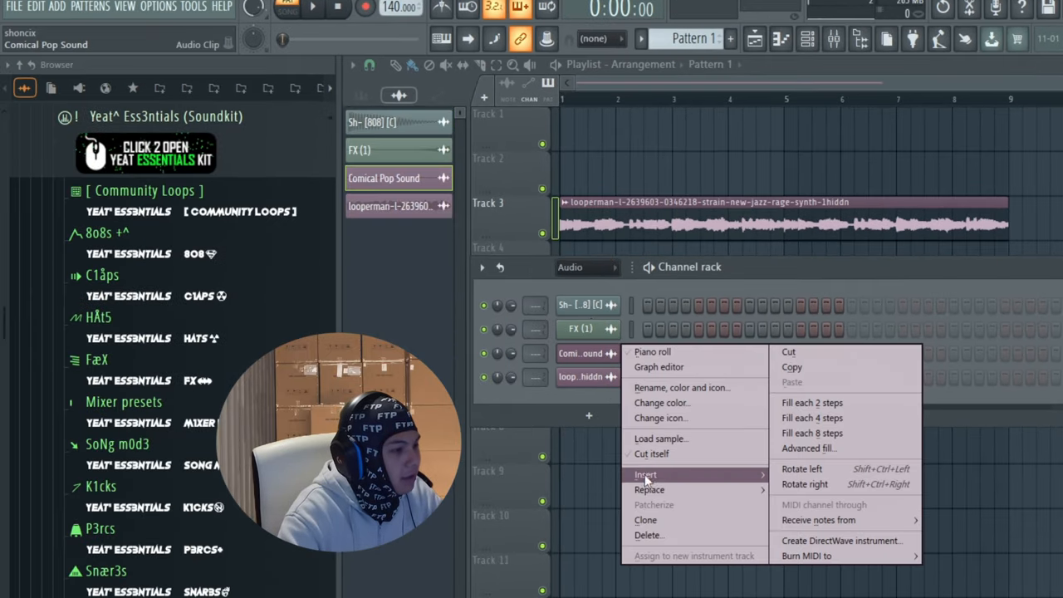
{"action": "left_click", "coordinate": [647, 535]}
{"action": "right_click", "coordinate": [581, 329]}
{"action": "left_click", "coordinate": [652, 512]}
Step: Audition the kit's sounds and add the tight sample as a new channel, bringing up its options
{"action": "key", "text": "Down"}
{"action": "key", "text": "Down"}
{"action": "key", "text": "Down"}
{"action": "key", "text": "Down"}
{"action": "key", "text": "Down"}
{"action": "key", "text": "Down"}
{"action": "key", "text": "Down"}
{"action": "key", "text": "Down"}
{"action": "key", "text": "Down"}
{"action": "key", "text": "Down"}
{"action": "key", "text": "Down"}
{"action": "key", "text": "Down"}
{"action": "key", "text": "Down"}
{"action": "key", "text": "Down"}
{"action": "key", "text": "Down"}
{"action": "key", "text": "Down"}
{"action": "key", "text": "Down"}
{"action": "key", "text": "Down"}
{"action": "key", "text": "Down"}
{"action": "key", "text": "Down"}
{"action": "left_click_drag", "start_coordinate": [150, 573], "coordinate": [611, 338]}
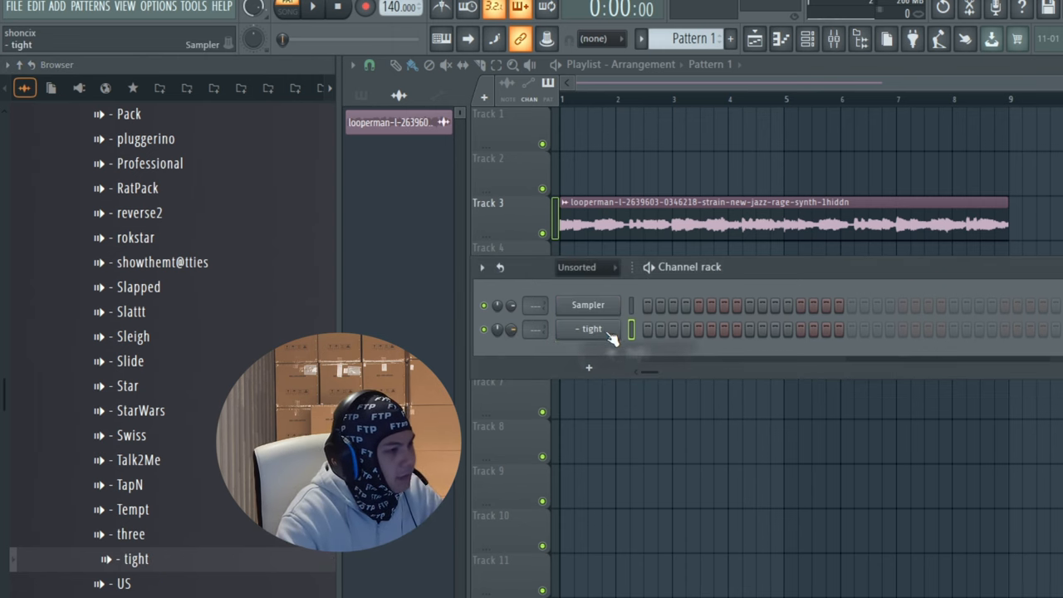
{"action": "right_click", "coordinate": [591, 329]}
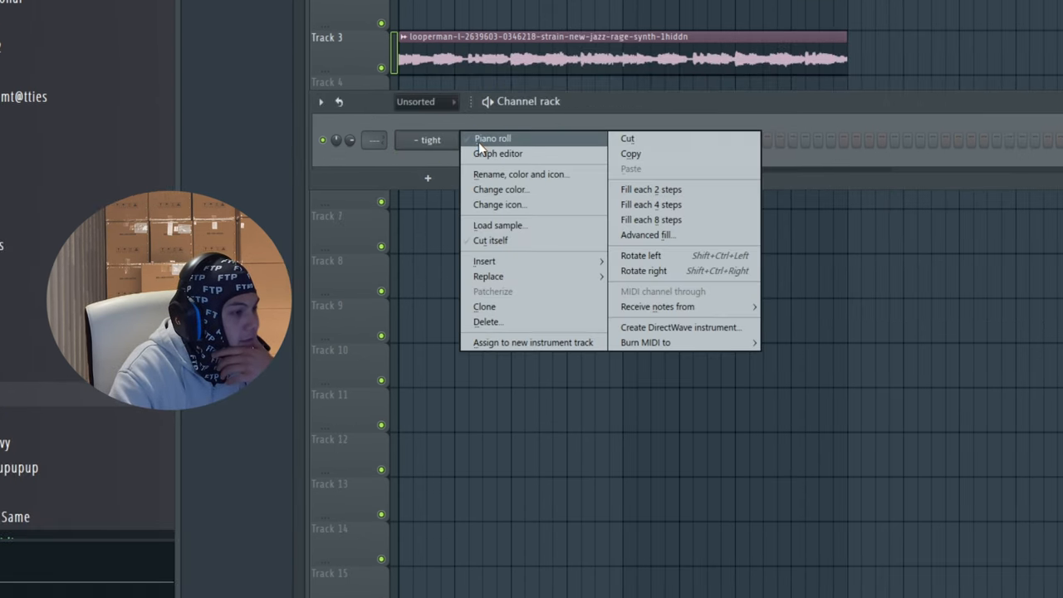
Step: Fill the first bar of the tight channel's piano roll with C5 notes and play it
{"action": "left_click", "coordinate": [479, 142]}
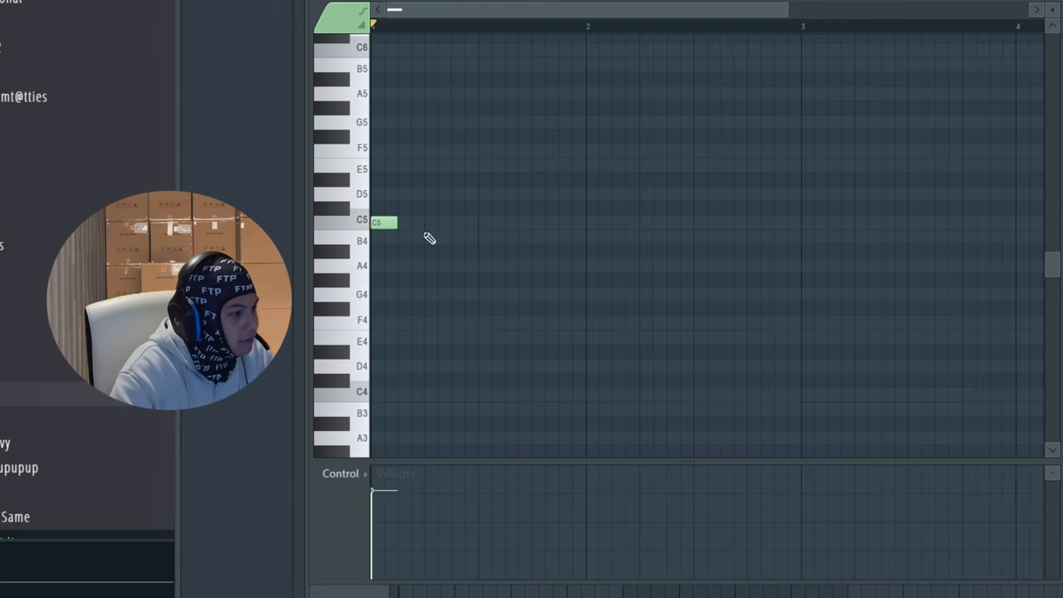
{"action": "left_click", "coordinate": [408, 220]}
{"action": "left_click", "coordinate": [434, 221]}
{"action": "left_click", "coordinate": [490, 221]}
{"action": "left_click", "coordinate": [544, 221]}
{"action": "left_click", "coordinate": [462, 221]}
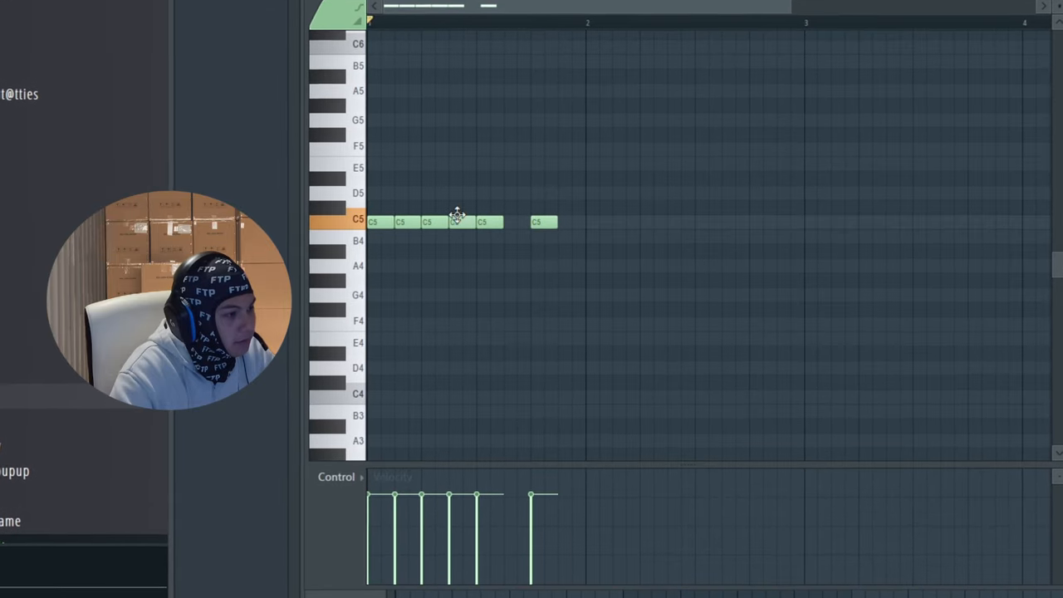
{"action": "left_click", "coordinate": [515, 222]}
{"action": "left_click", "coordinate": [572, 222]}
{"action": "key", "text": "space"}
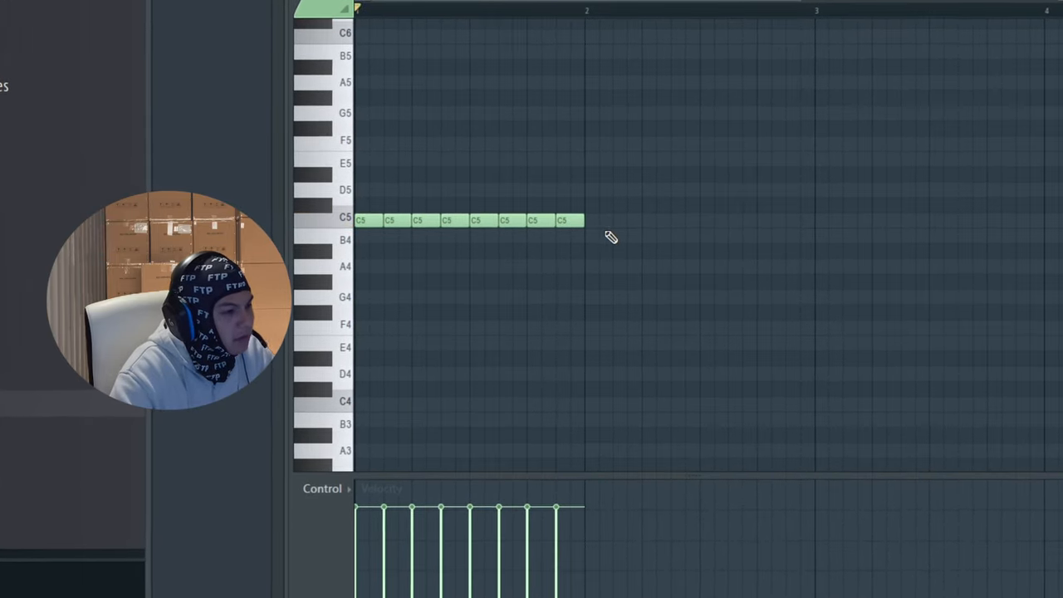
Step: Duplicate the bar of C5 notes into the following bars with Ctrl+B and select them all
{"action": "left_click_drag", "start_coordinate": [659, 267], "coordinate": [400, 201]}
{"action": "scroll", "scroll_direction": "down", "scroll_amount": 3}
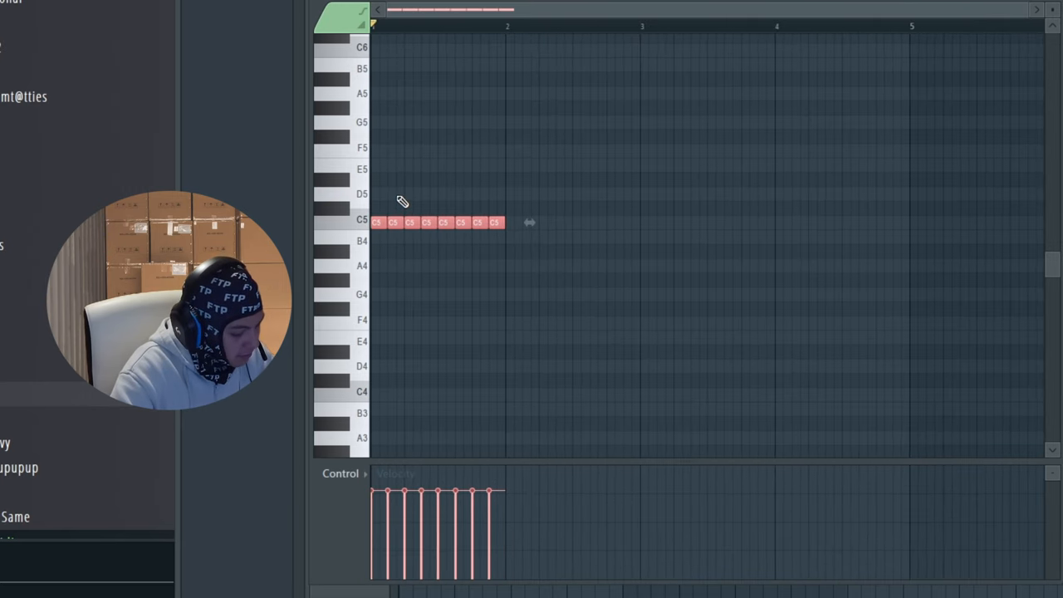
{"action": "key", "text": "ctrl+b"}
{"action": "key", "text": "ctrl+b"}
{"action": "key", "text": "ctrl+b"}
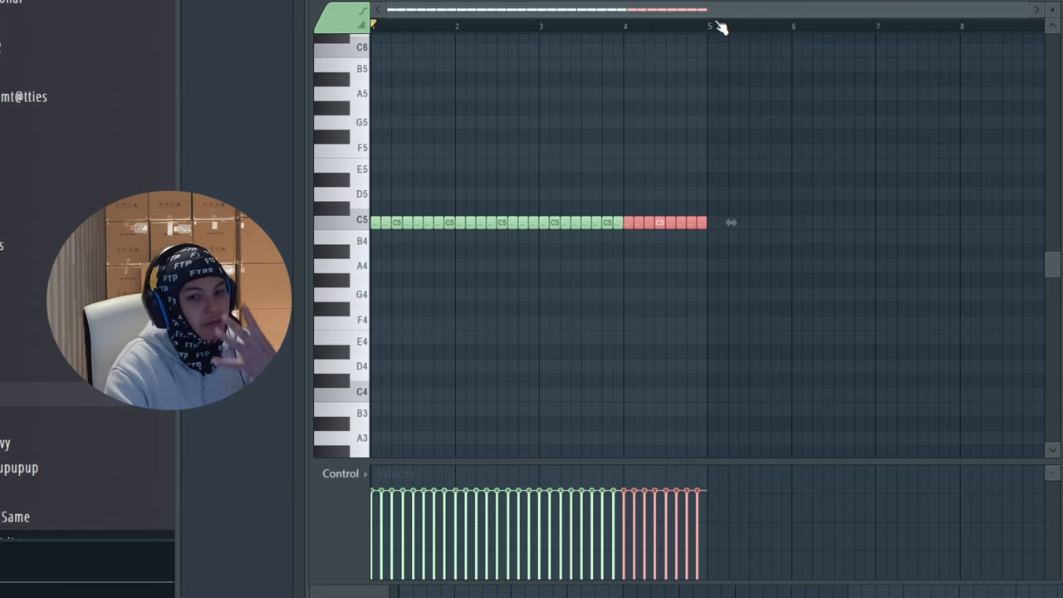
{"action": "key", "text": "ctrl+a"}
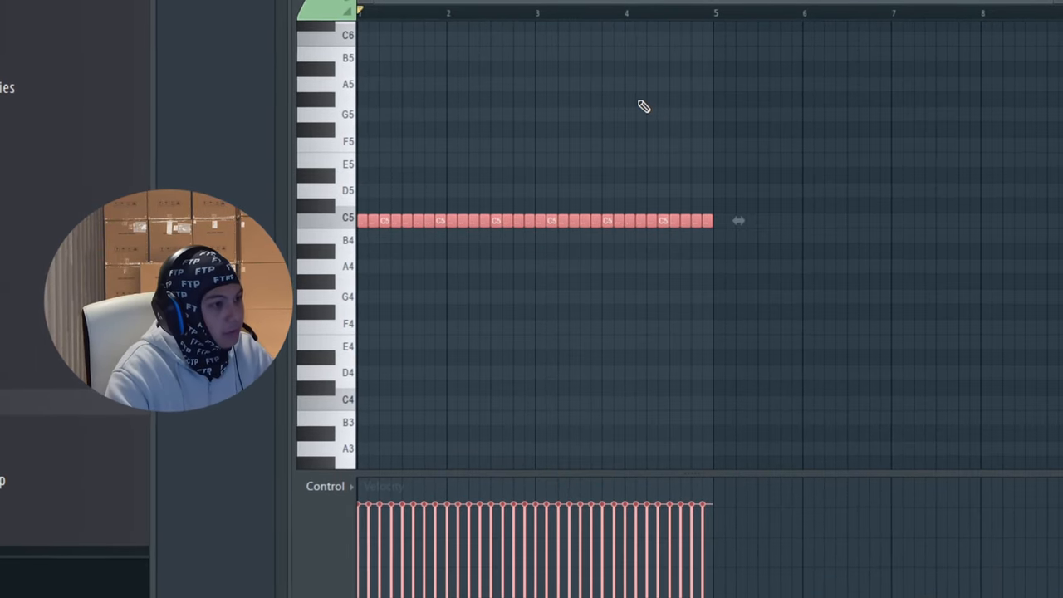
Step: Repeat the whole pattern after itself, check the groove, and set note snapping to 1/2 step
{"action": "key", "text": "ctrl+b"}
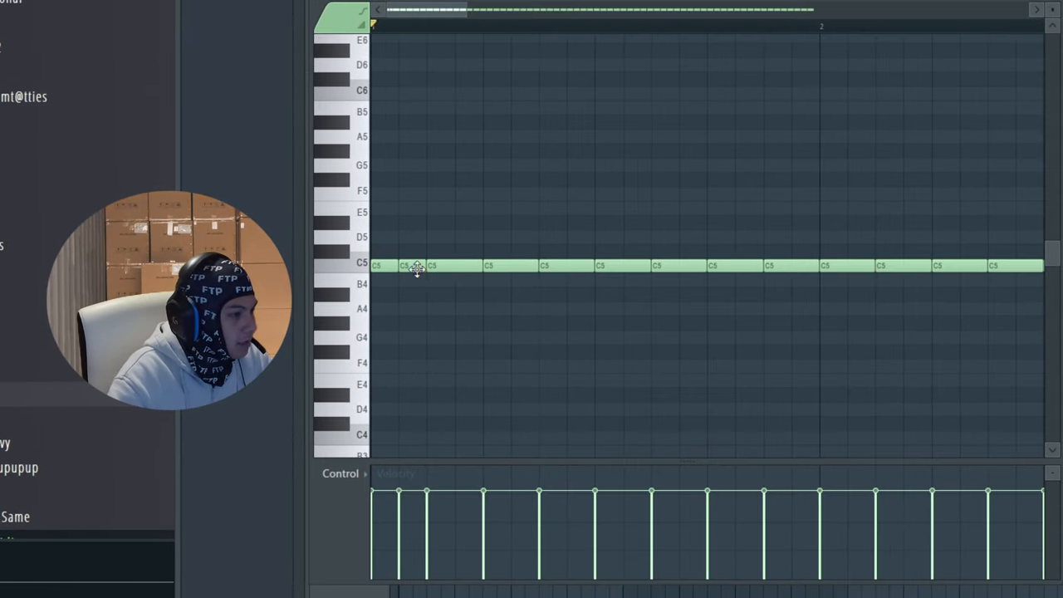
{"action": "scroll", "scroll_direction": "down", "scroll_amount": 3}
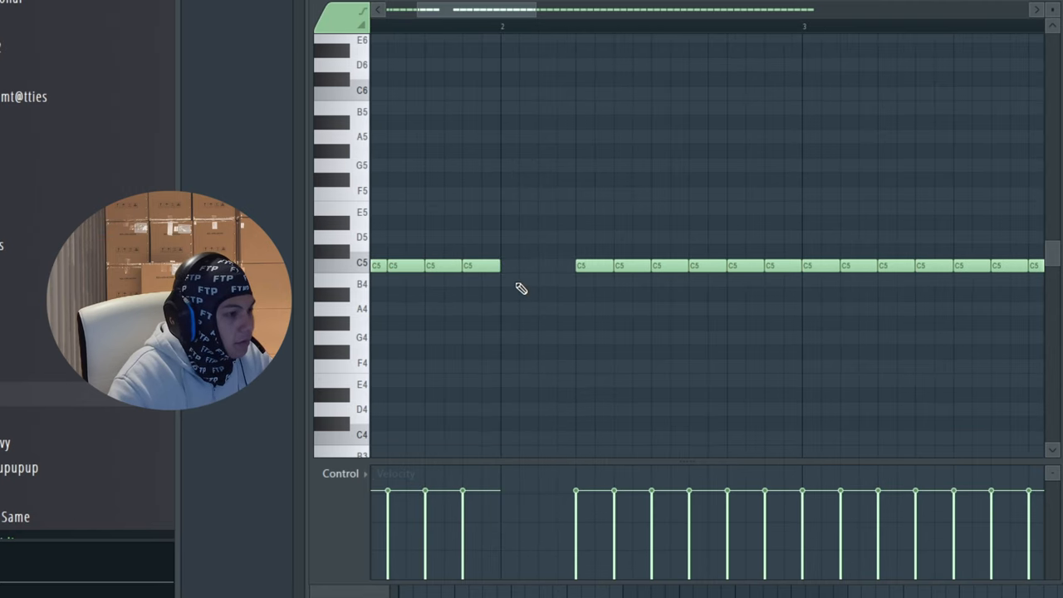
{"action": "scroll", "scroll_direction": "up", "scroll_amount": 3}
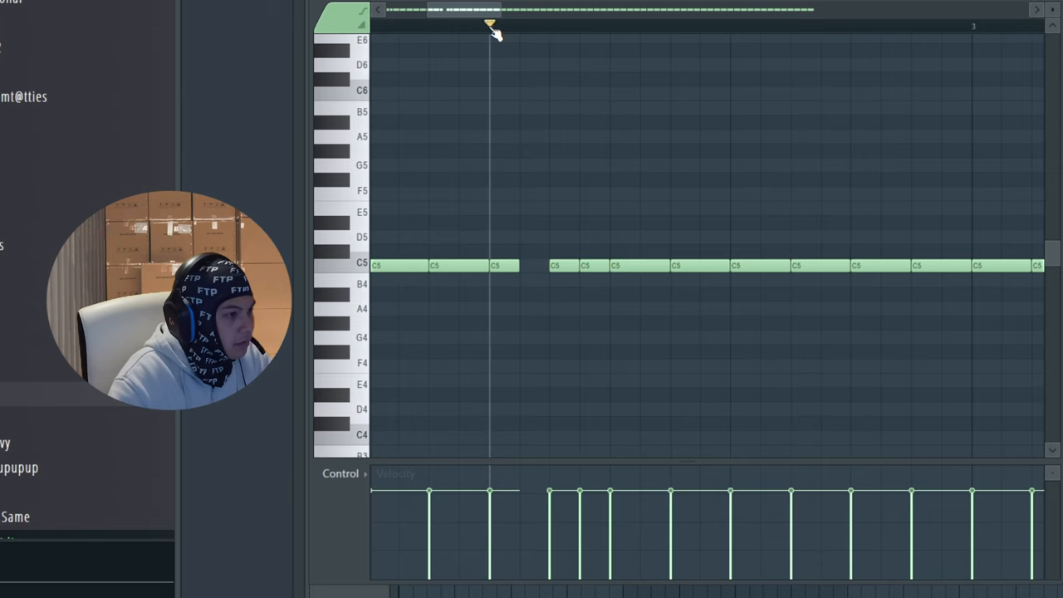
{"action": "left_click", "coordinate": [495, 25]}
{"action": "left_click", "coordinate": [362, 7]}
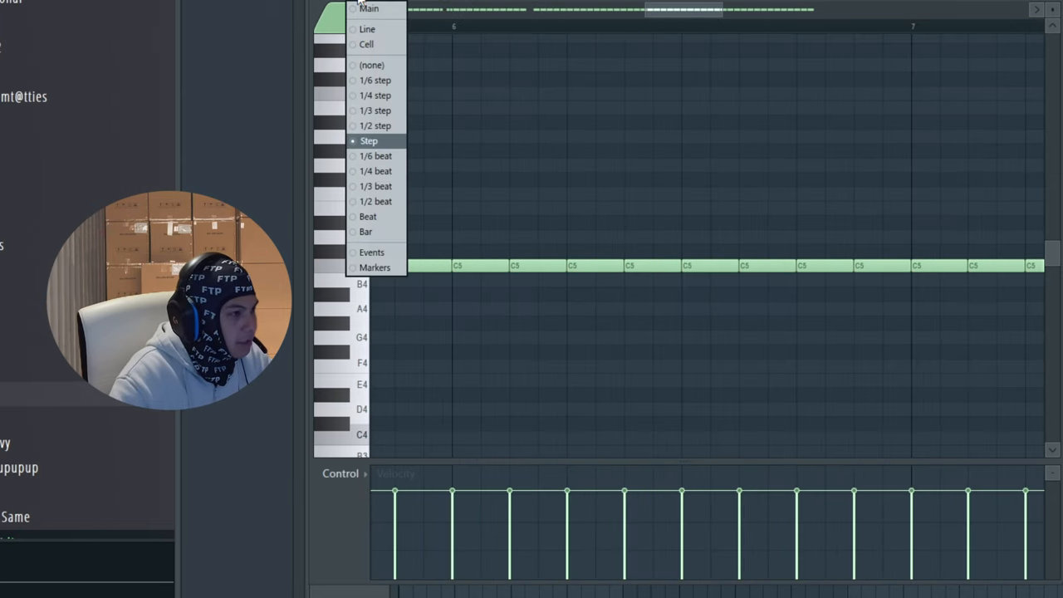
{"action": "left_click", "coordinate": [373, 125]}
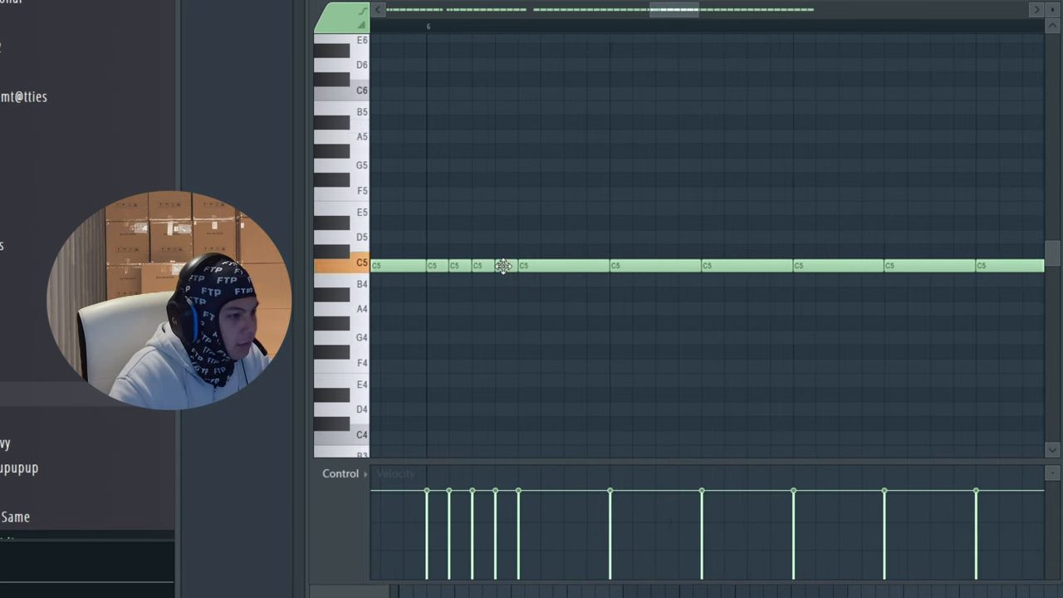
Step: Preview kit samples, add Quickie as a new channel and open its piano roll
{"action": "key", "text": "F5"}
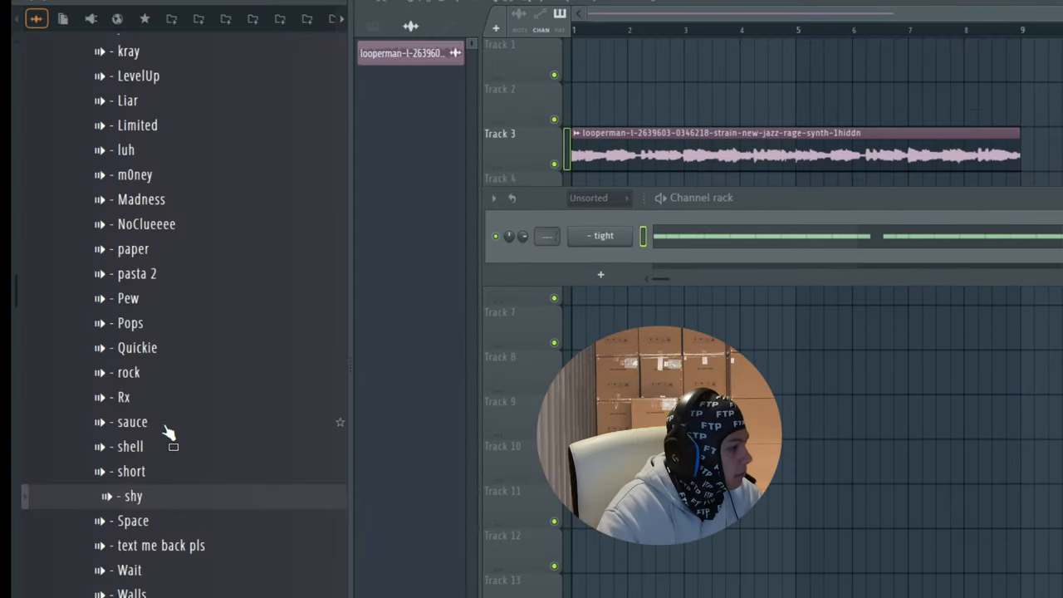
{"action": "left_click", "coordinate": [133, 422]}
{"action": "left_click", "coordinate": [129, 372]}
{"action": "left_click", "coordinate": [131, 323]}
{"action": "left_click", "coordinate": [141, 348]}
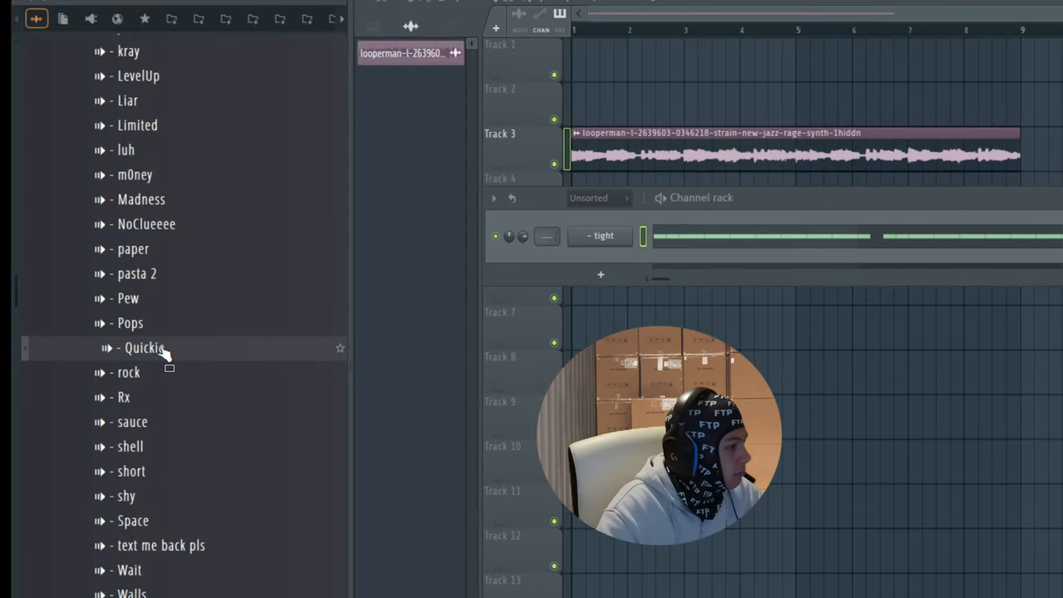
{"action": "left_click_drag", "start_coordinate": [142, 348], "coordinate": [580, 270]}
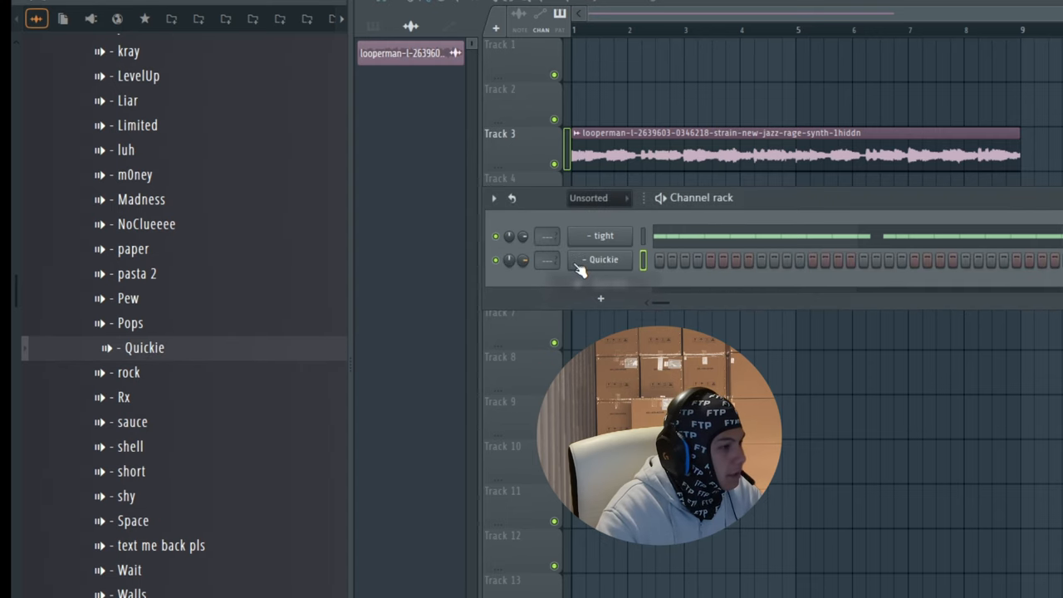
{"action": "right_click", "coordinate": [642, 261]}
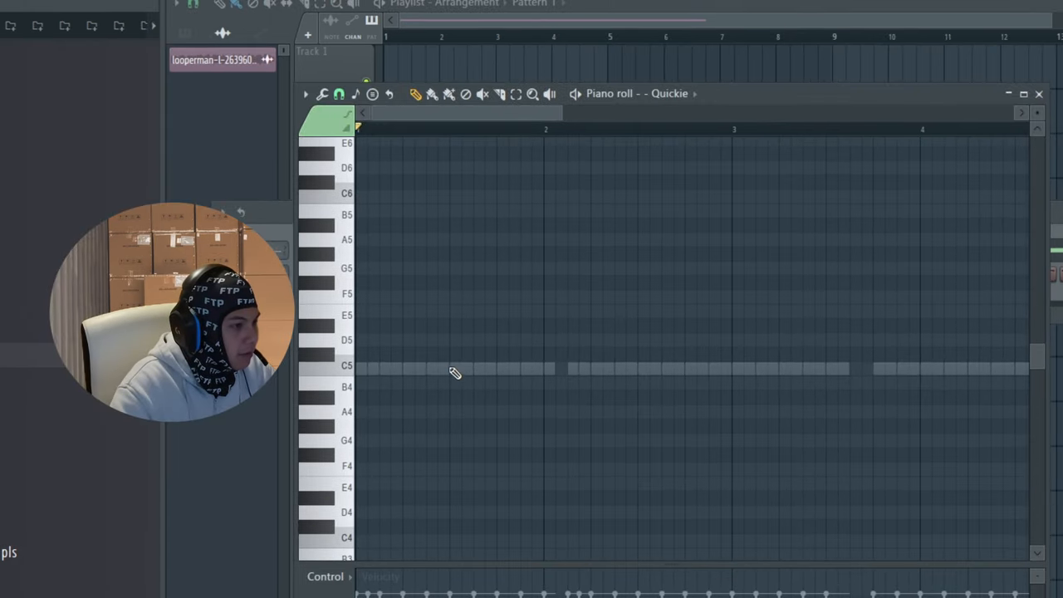
{"action": "scroll", "scroll_direction": "up", "scroll_amount": 3}
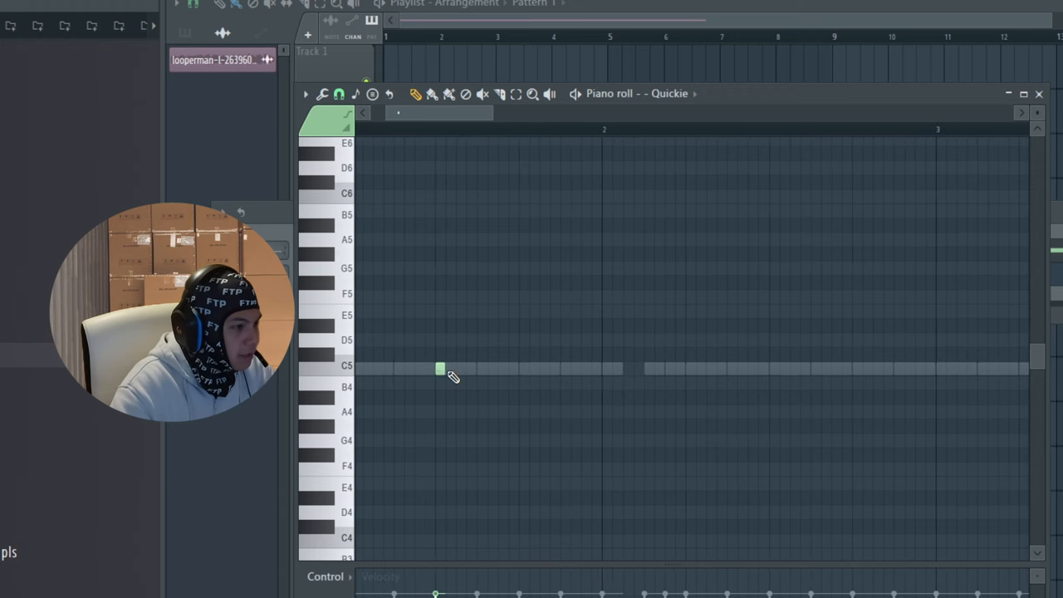
{"action": "scroll", "scroll_direction": "down", "scroll_amount": 3}
Step: Duplicate the C5 note into eight evenly spaced notes, one per bar, and play the pattern
{"action": "left_click_drag", "start_coordinate": [532, 395], "coordinate": [539, 363]}
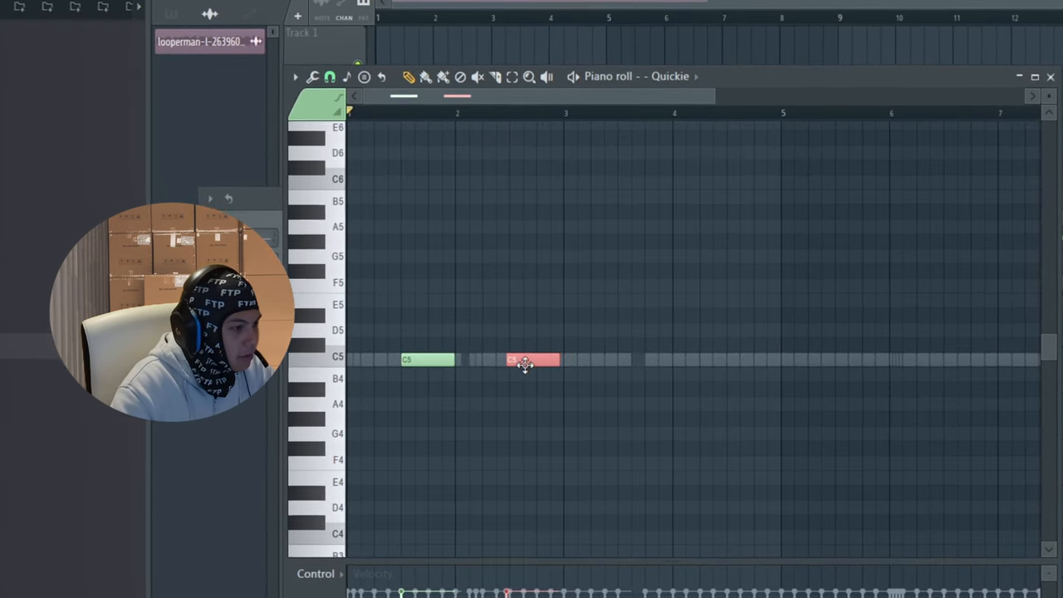
{"action": "left_click", "coordinate": [598, 378]}
{"action": "key", "text": "ctrl+a"}
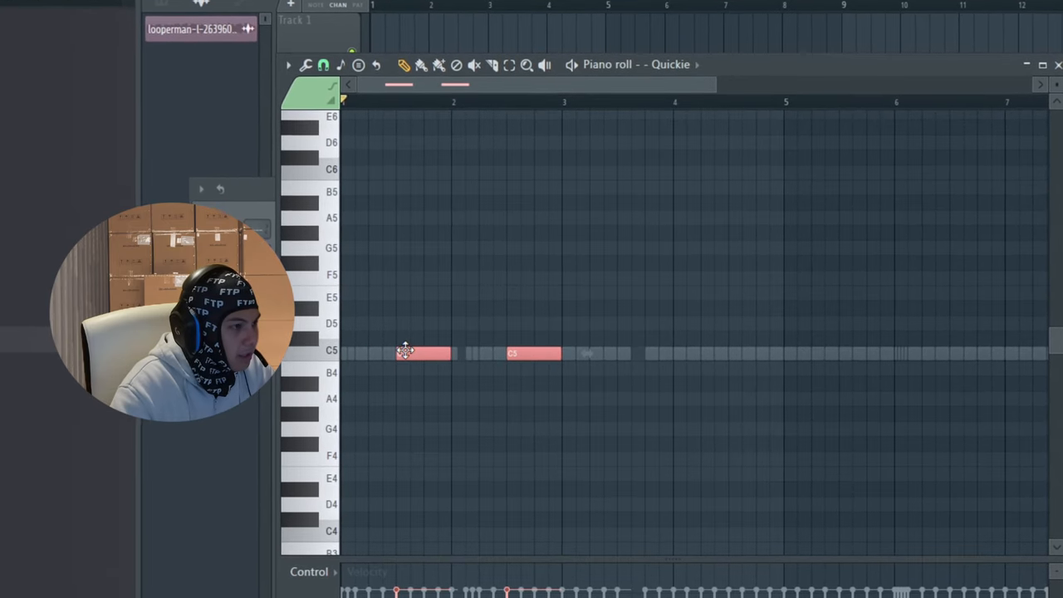
{"action": "left_click_drag", "start_coordinate": [425, 357], "coordinate": [627, 356]}
{"action": "scroll", "scroll_direction": "down", "scroll_amount": 3}
{"action": "left_click_drag", "start_coordinate": [702, 374], "coordinate": [830, 344]}
{"action": "left_click", "coordinate": [763, 340]}
{"action": "key", "text": "space"}
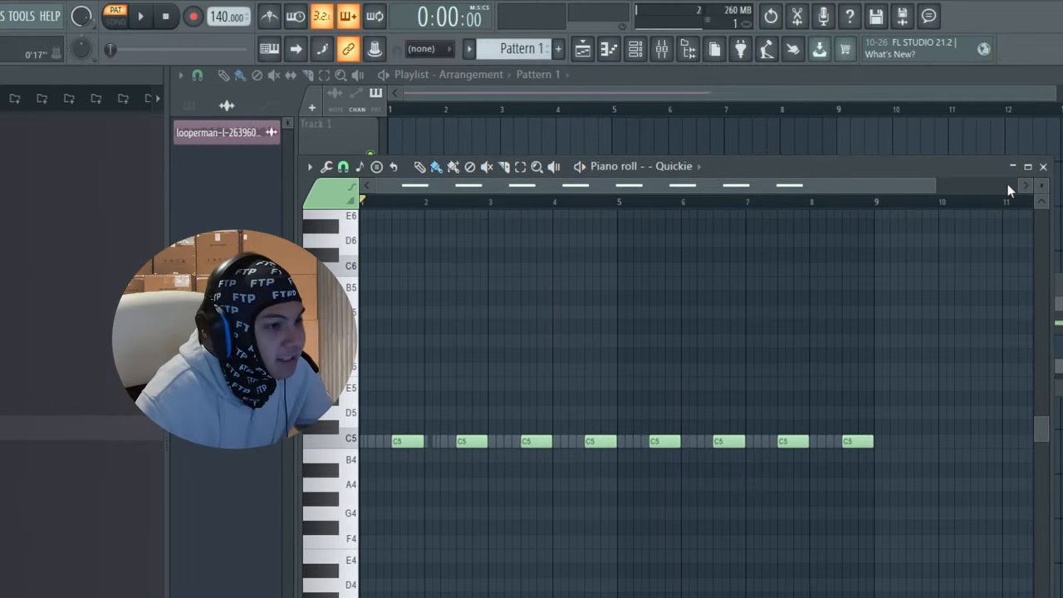
Step: Paint Pattern 1 across eight bars on Track 2 above the loop and play it back
{"action": "key", "text": "F7"}
{"action": "key", "text": "Escape"}
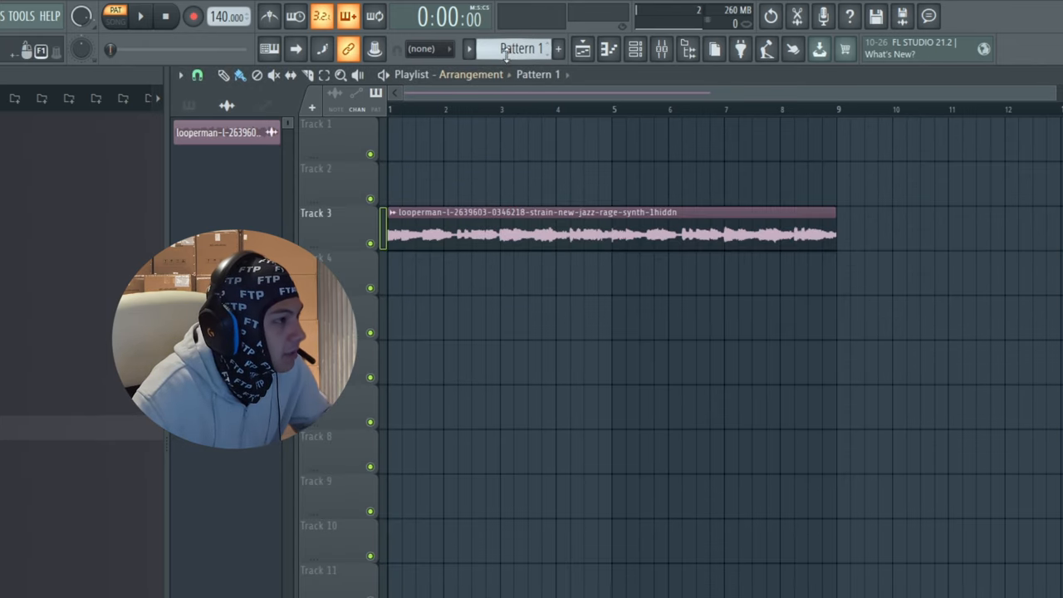
{"action": "left_click", "coordinate": [449, 161]}
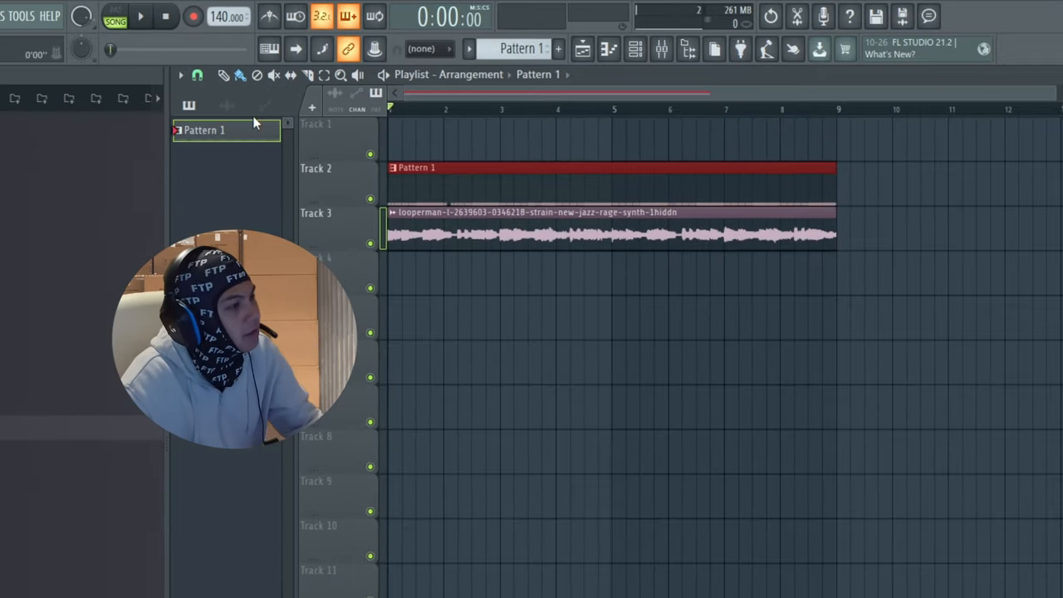
{"action": "key", "text": "space"}
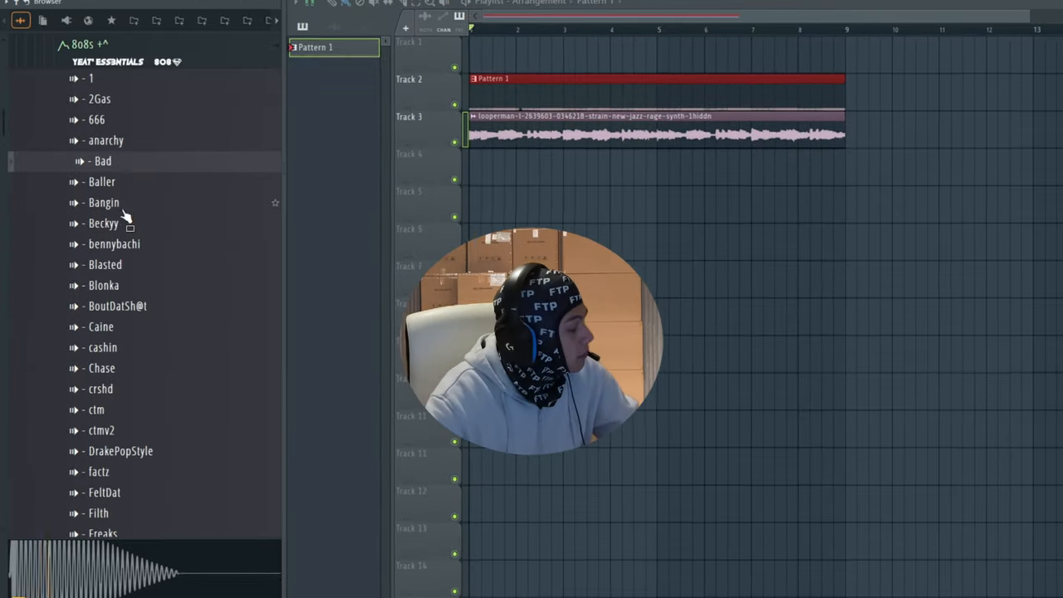
{"action": "scroll", "scroll_direction": "down", "scroll_amount": 3}
{"action": "scroll", "scroll_direction": "down", "scroll_amount": 3}
{"action": "scroll", "scroll_direction": "down", "scroll_amount": 3}
{"action": "scroll", "scroll_direction": "down", "scroll_amount": 3}
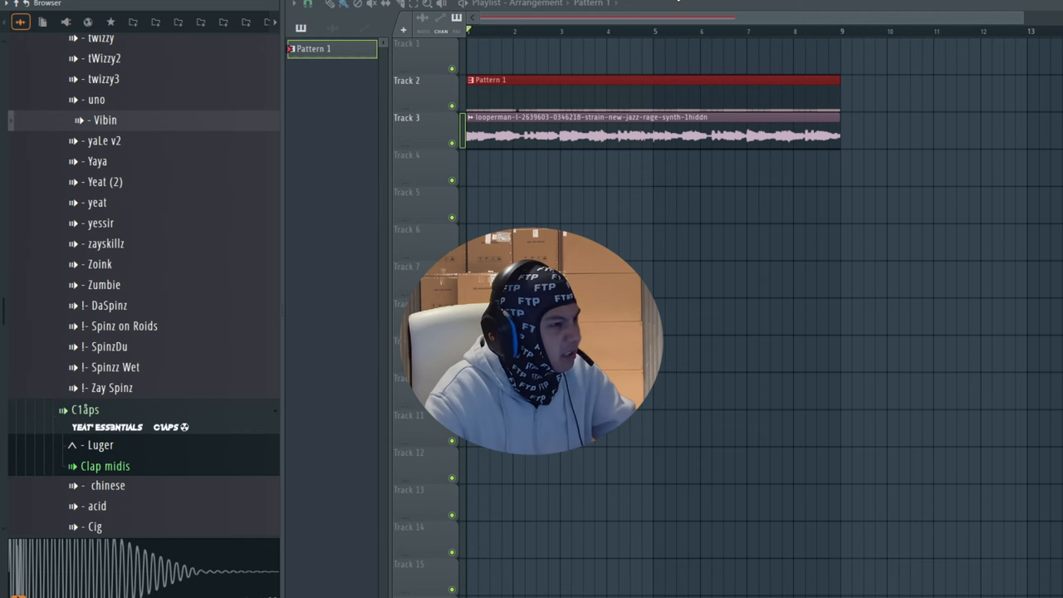
Step: Add Vibin as a new channel and review its polyphony and playback settings
{"action": "left_click_drag", "start_coordinate": [412, 248], "coordinate": [416, 249]}
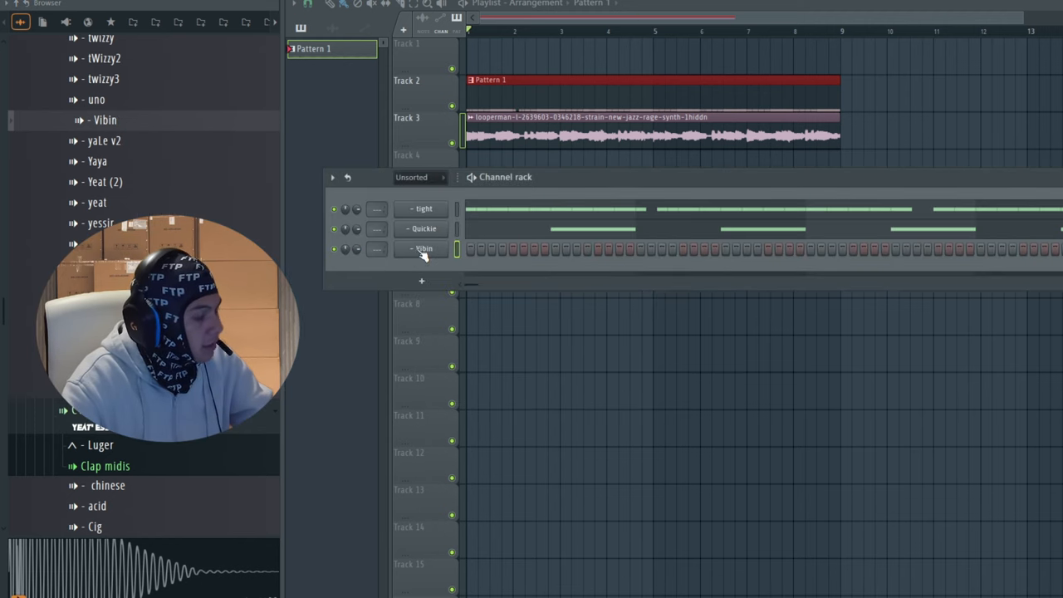
{"action": "left_click", "coordinate": [423, 249]}
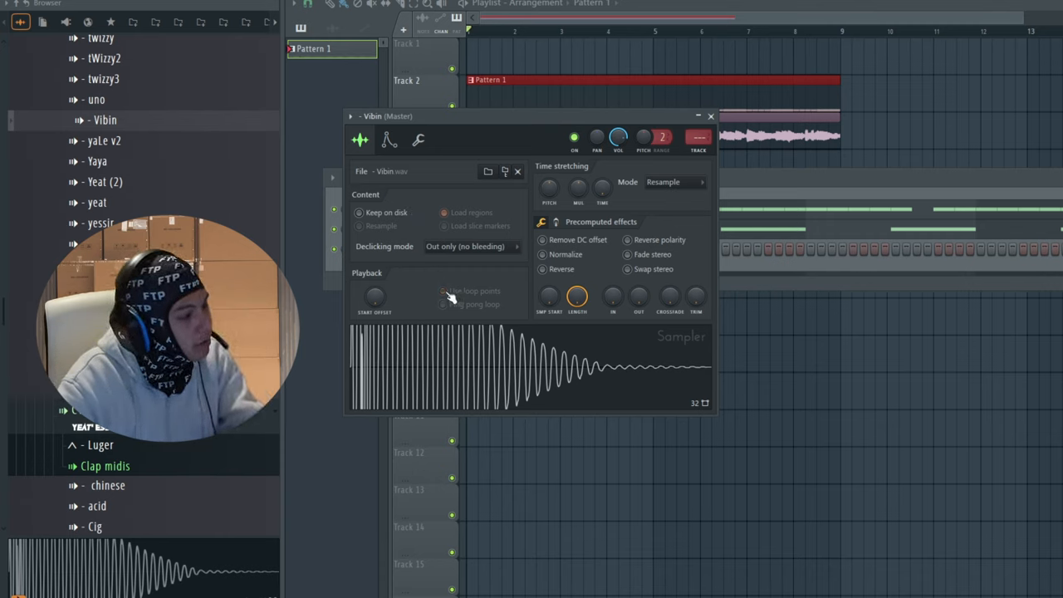
{"action": "left_click", "coordinate": [421, 143]}
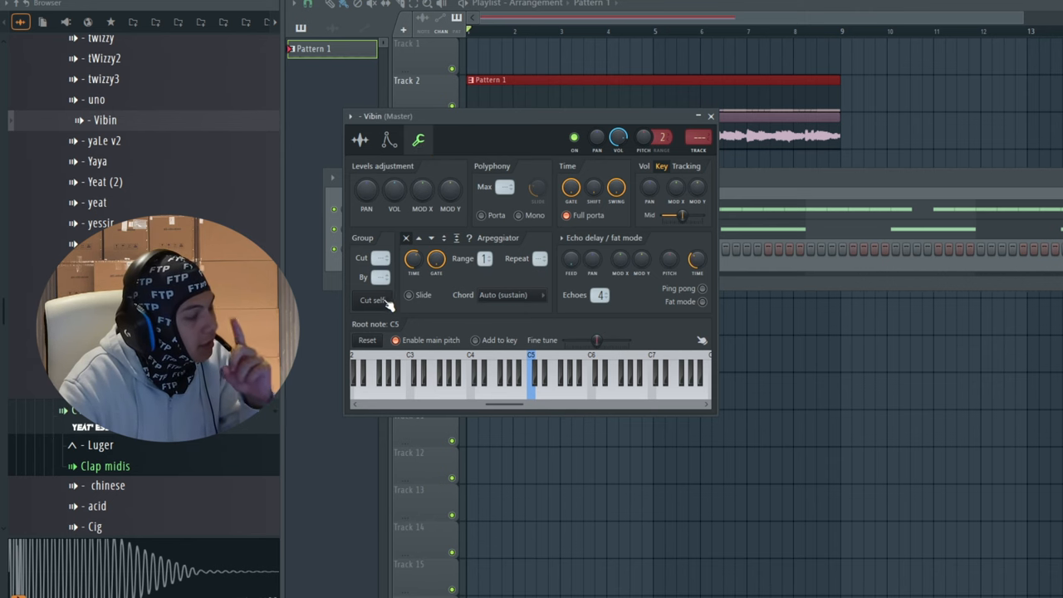
{"action": "key", "text": "Escape"}
Step: Raise Vibin's opening note by octaves from C5 to C8 in its piano roll, auditioning as it plays
{"action": "right_click", "coordinate": [446, 246]}
{"action": "left_click", "coordinate": [478, 249]}
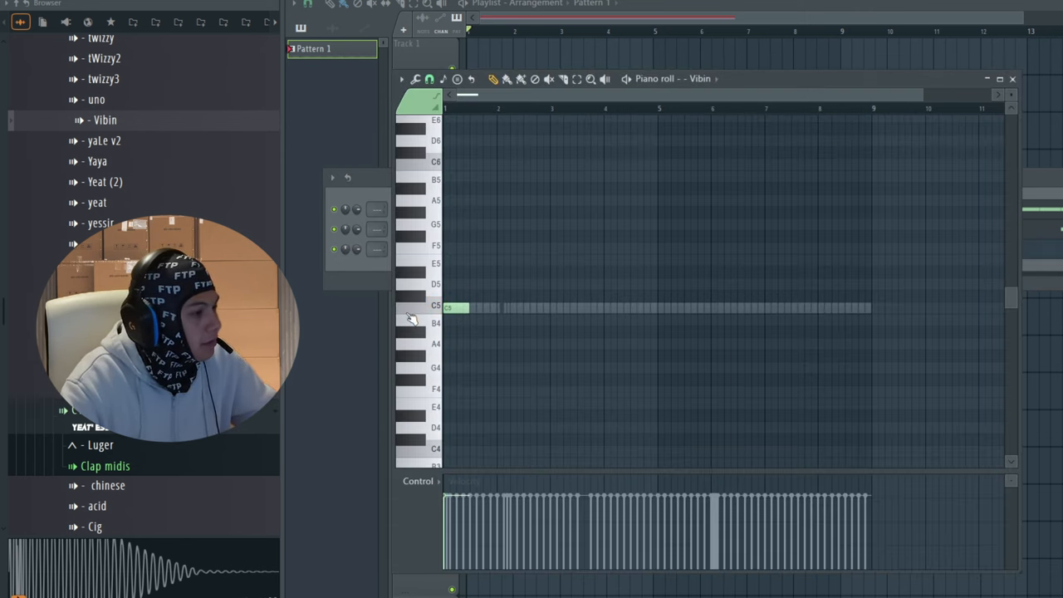
{"action": "scroll", "scroll_direction": "up", "scroll_amount": 3}
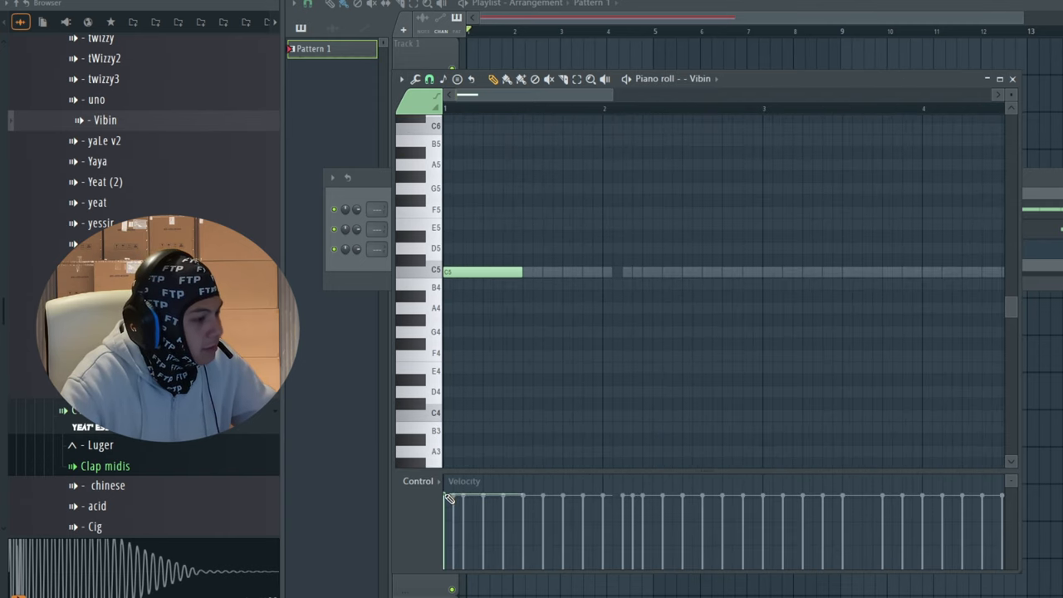
{"action": "key", "text": "space"}
{"action": "key", "text": "space"}
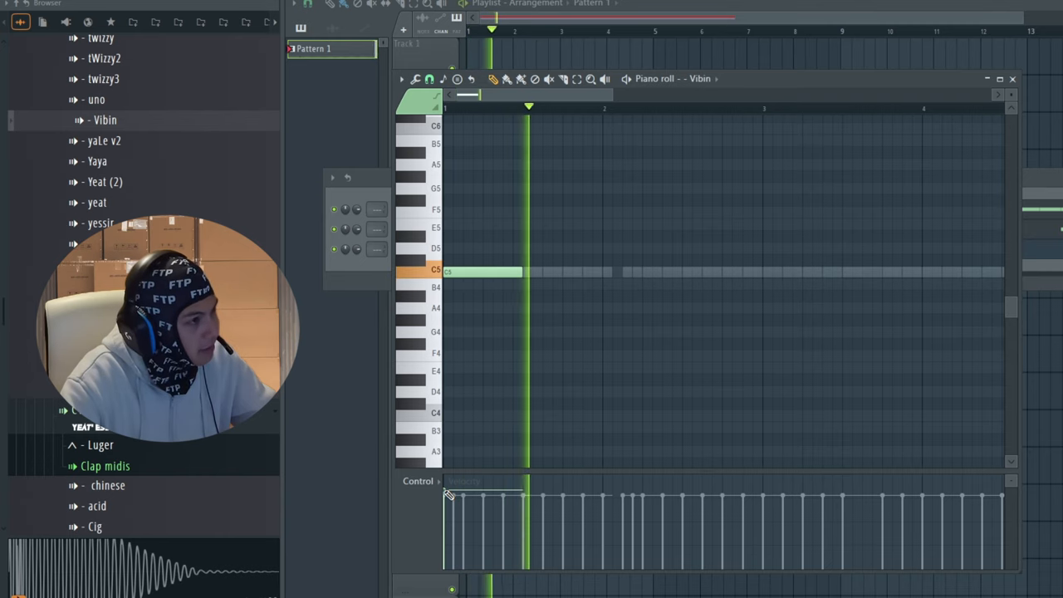
{"action": "key", "text": "space"}
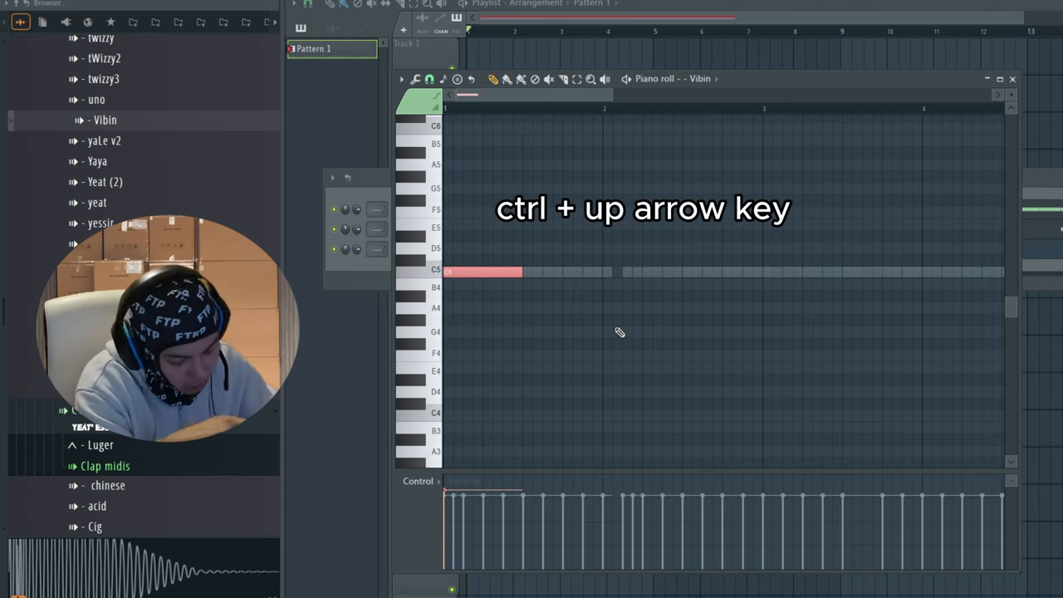
{"action": "key", "text": "ctrl+Up"}
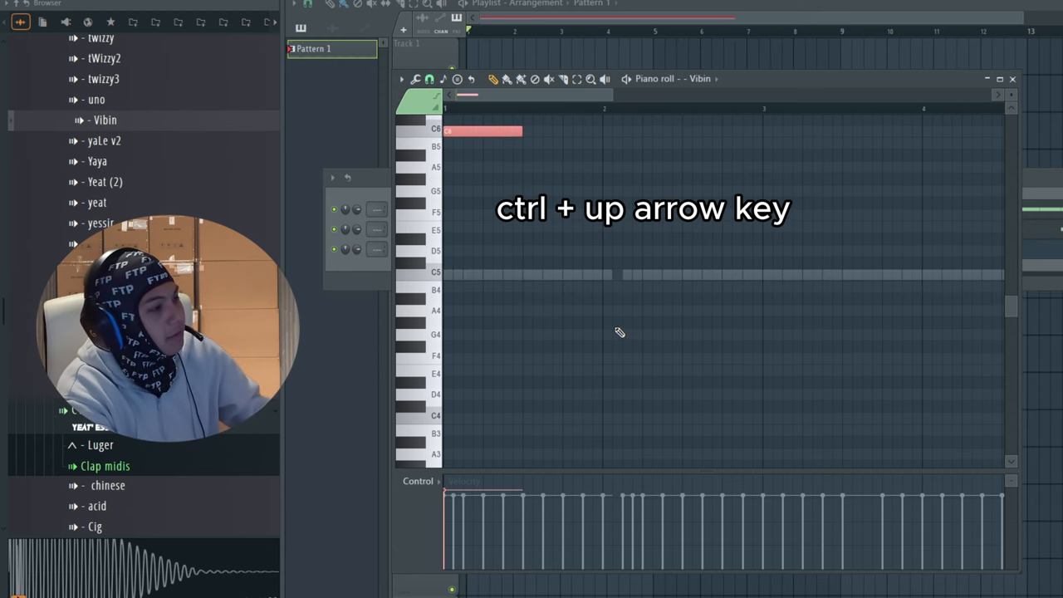
{"action": "key", "text": "ctrl+Up"}
{"action": "key", "text": "ctrl+Up"}
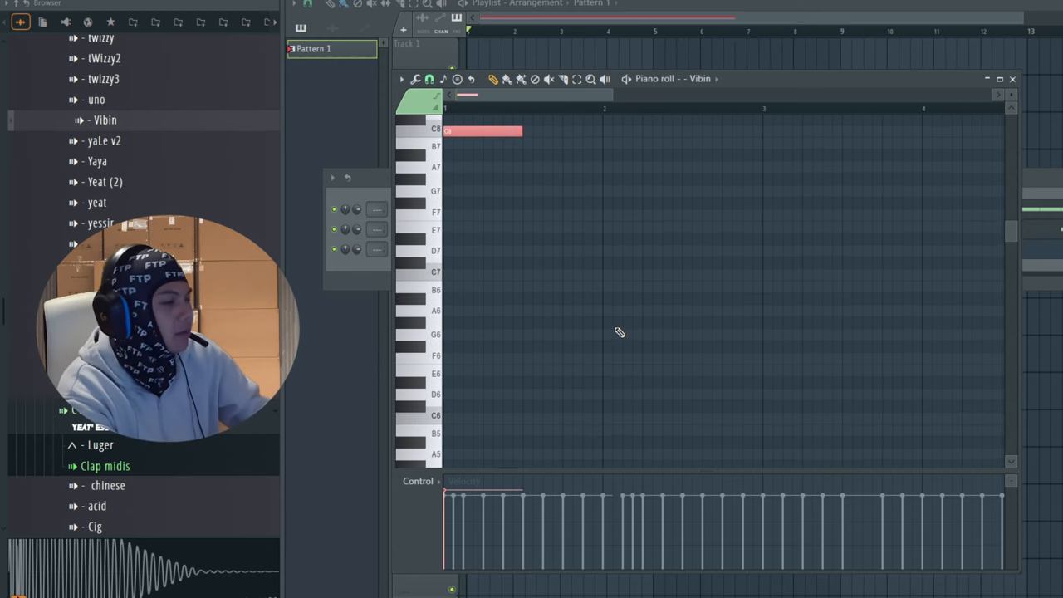
{"action": "scroll", "scroll_direction": "up", "scroll_amount": 3}
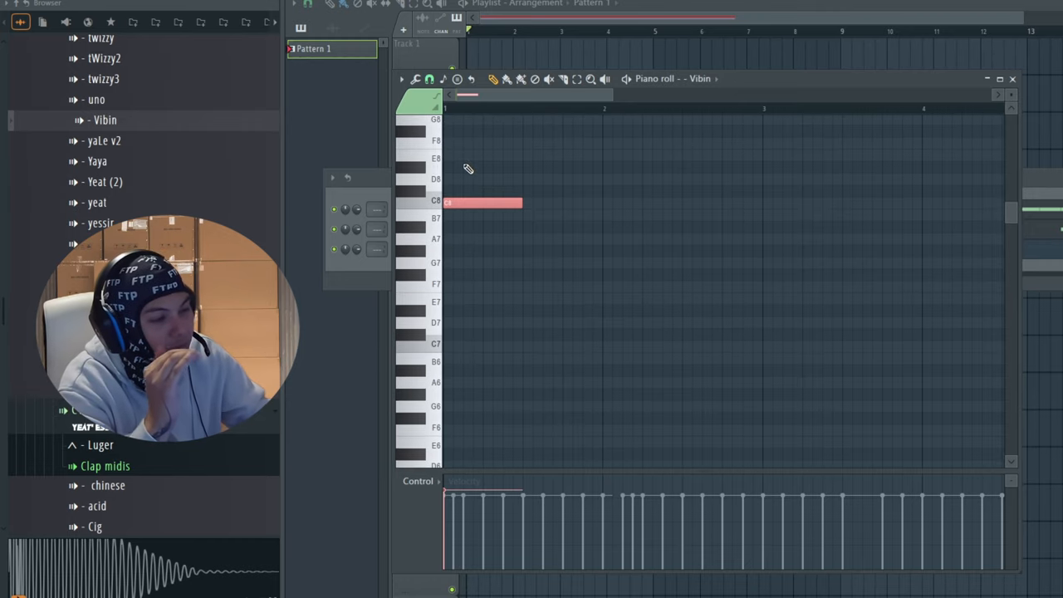
Step: Set the first note to D#8, add a second D#8 and an F#8, auditioning between edits
{"action": "left_click_drag", "start_coordinate": [482, 203], "coordinate": [452, 173]}
{"action": "key", "text": "space"}
{"action": "key", "text": "space"}
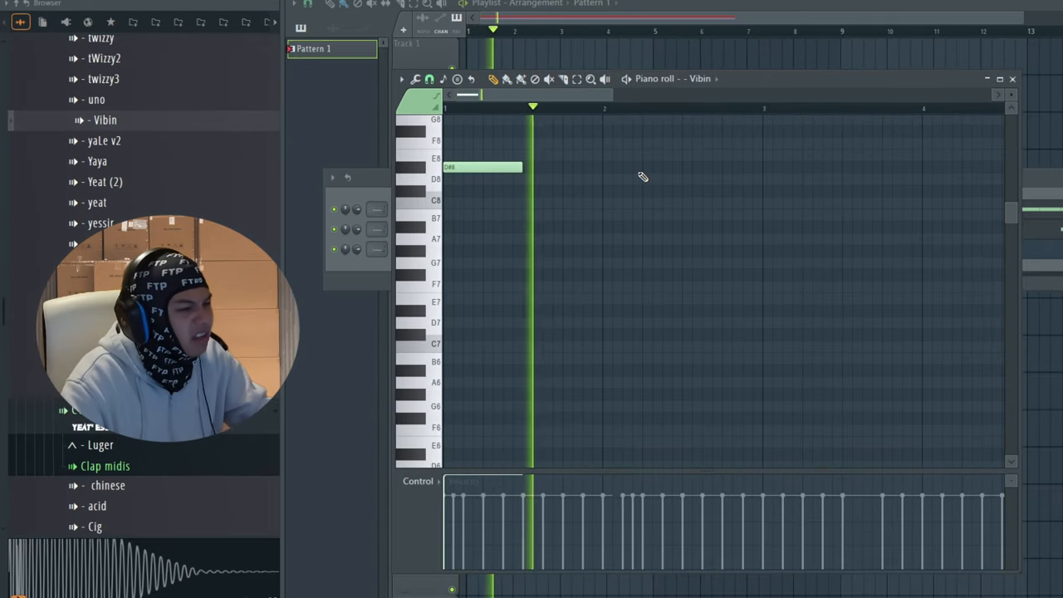
{"action": "left_click", "coordinate": [643, 169]}
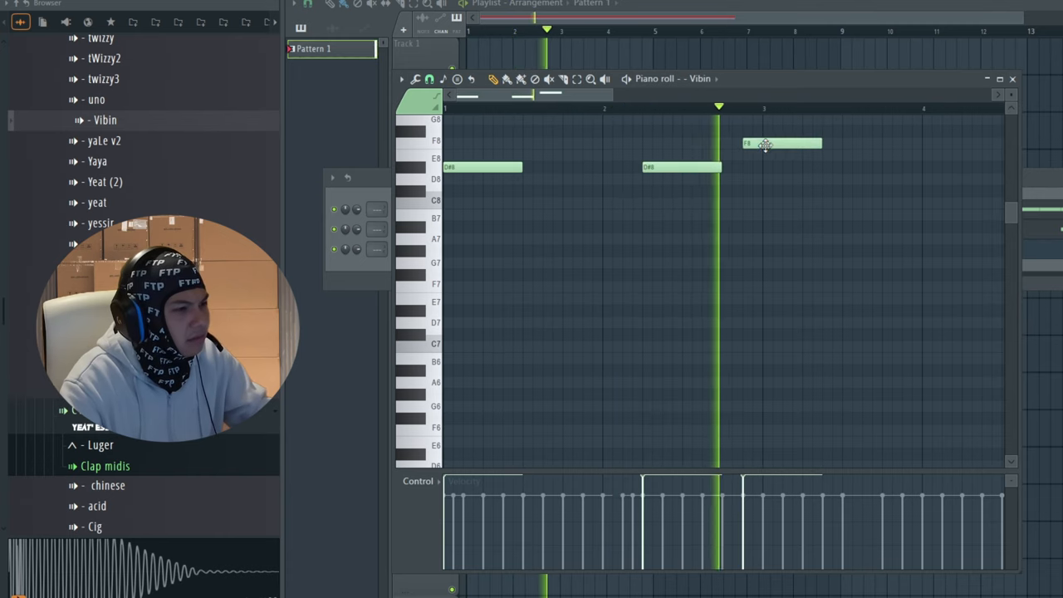
{"action": "left_click", "coordinate": [731, 144]}
{"action": "key", "text": "space"}
{"action": "scroll", "scroll_direction": "up", "scroll_amount": 3}
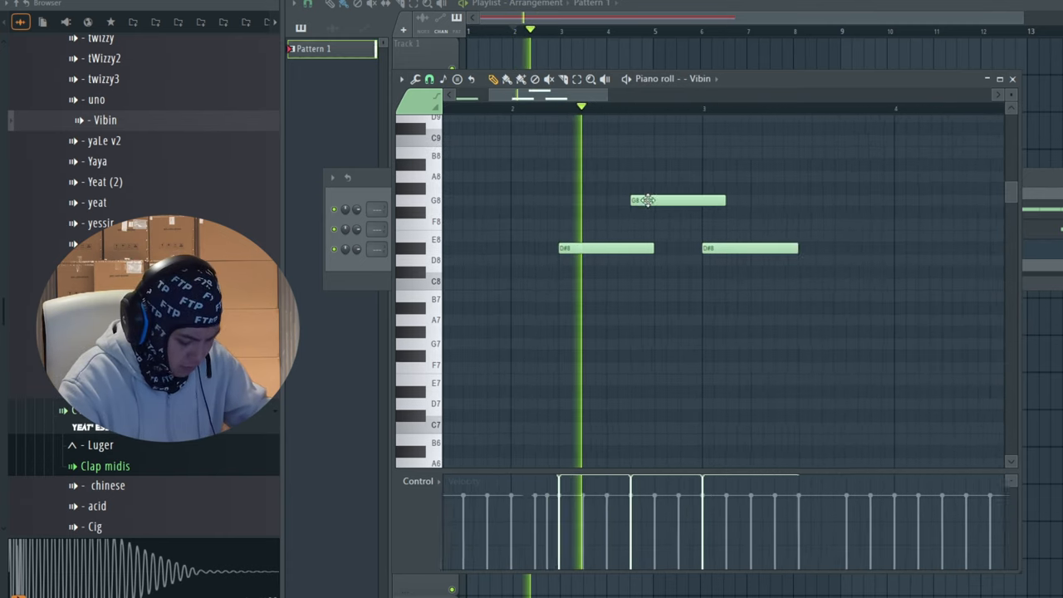
{"action": "key", "text": "space"}
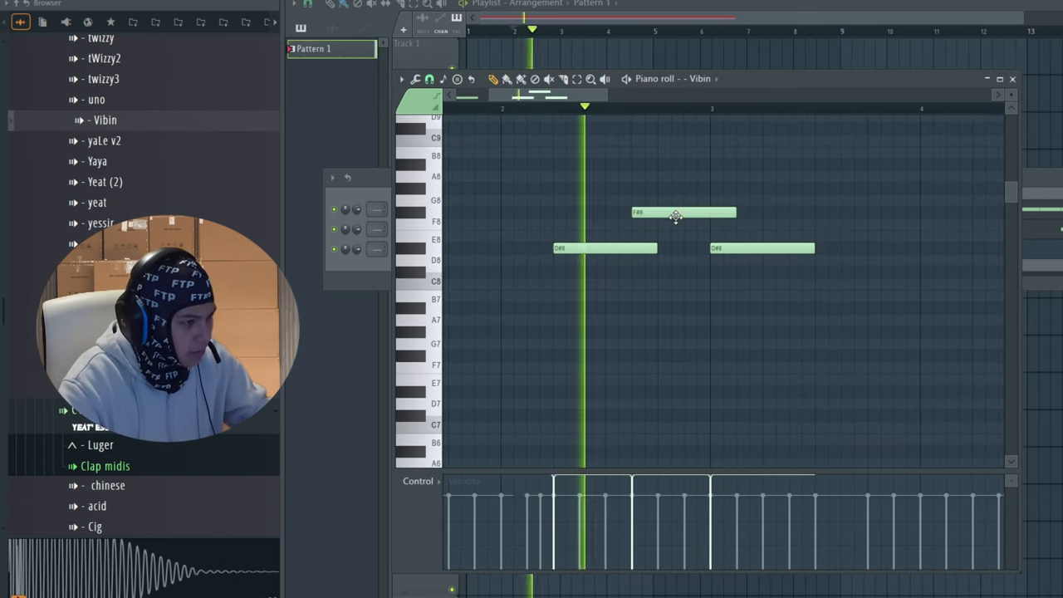
{"action": "scroll", "scroll_direction": "down", "scroll_amount": 3}
{"action": "key", "text": "space"}
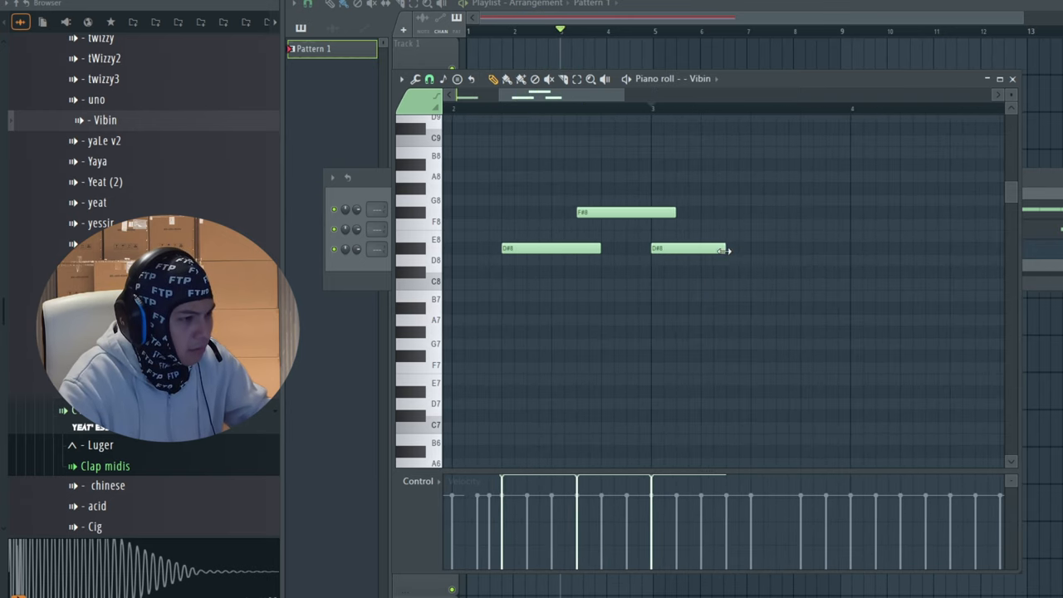
{"action": "left_click_drag", "start_coordinate": [808, 253], "coordinate": [877, 253]}
{"action": "key", "text": "space"}
{"action": "scroll", "scroll_direction": "down", "scroll_amount": 3}
{"action": "key", "text": "space"}
Step: Tune the accents to C#8 and G#8 by dragging pitches, then hear the melody
{"action": "left_click_drag", "start_coordinate": [737, 270], "coordinate": [732, 283]}
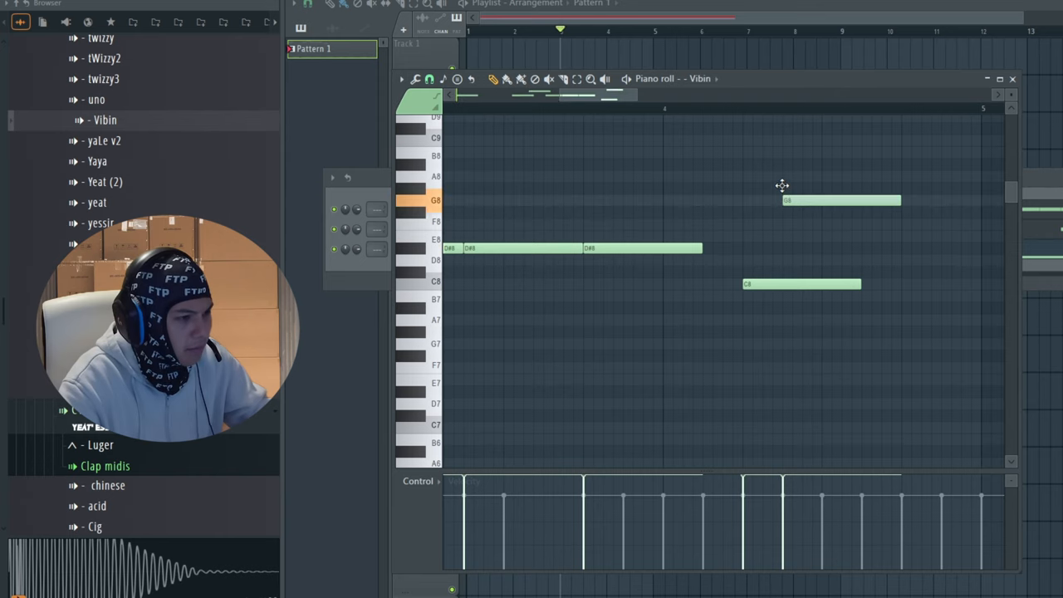
{"action": "left_click_drag", "start_coordinate": [782, 187], "coordinate": [782, 176]}
{"action": "key", "text": "space"}
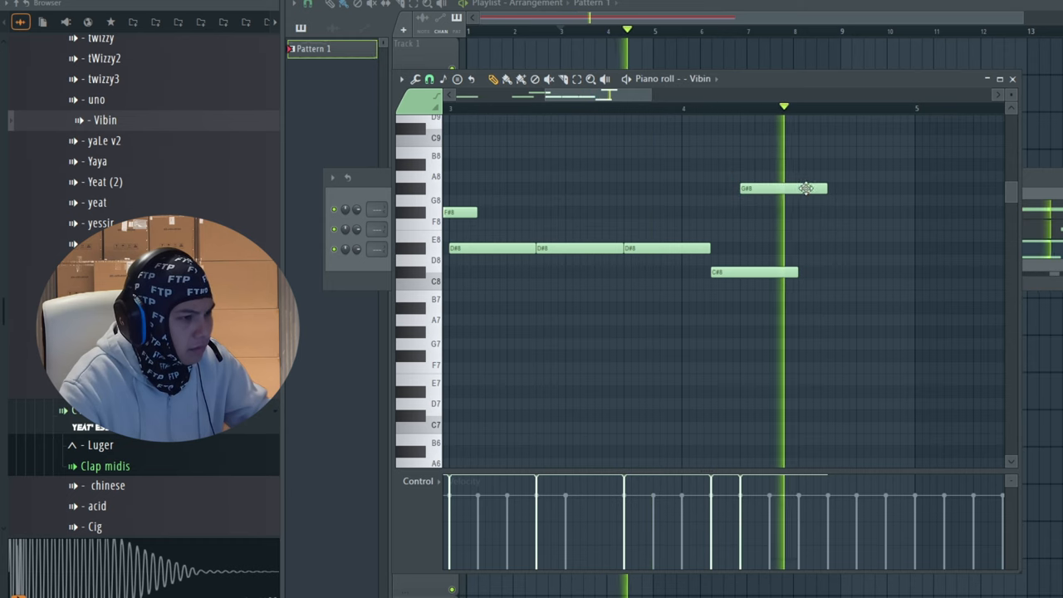
Step: Repeat the melody over the next bars, then drop all notes down to the D#5 range and audition
{"action": "key", "text": "ctrl+b"}
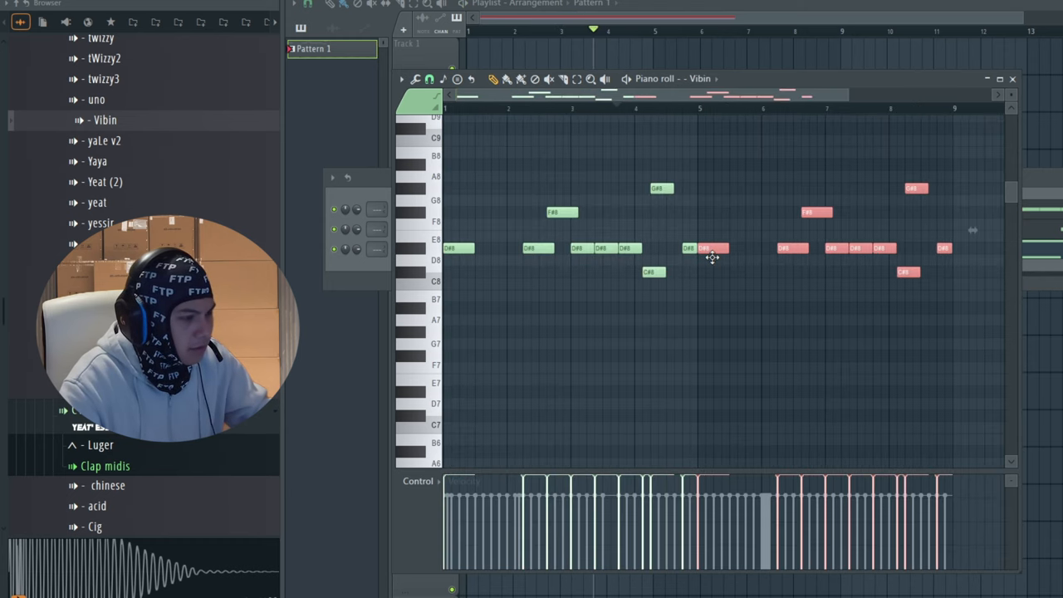
{"action": "key", "text": "ctrl+a"}
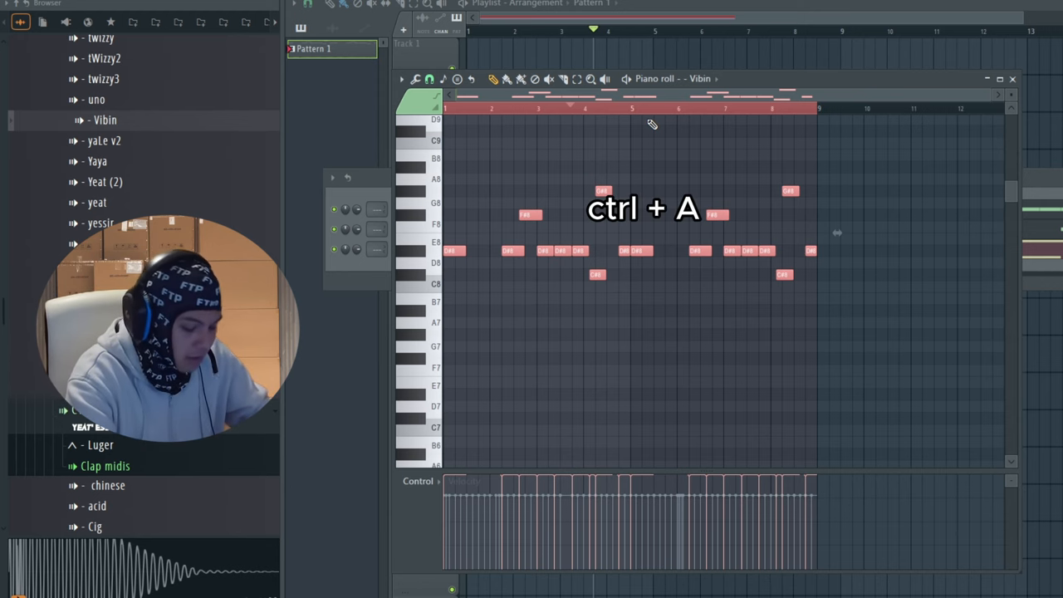
{"action": "key", "text": "ctrl+Down"}
{"action": "key", "text": "ctrl+Down"}
{"action": "key", "text": "ctrl+Down"}
{"action": "scroll", "scroll_direction": "down", "scroll_amount": 3}
{"action": "scroll", "scroll_direction": "down", "scroll_amount": 3}
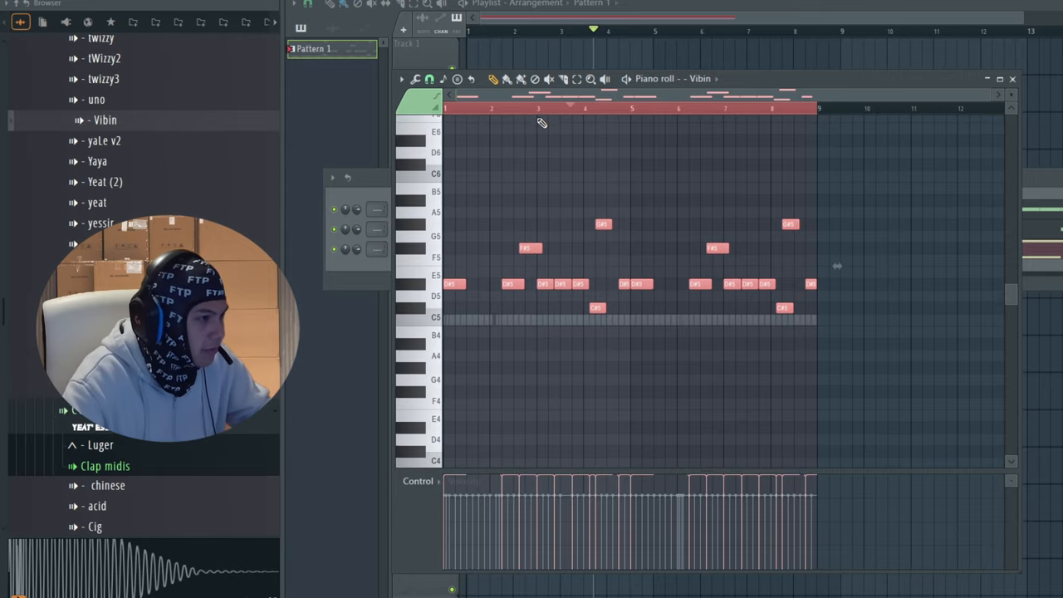
{"action": "key", "text": "space"}
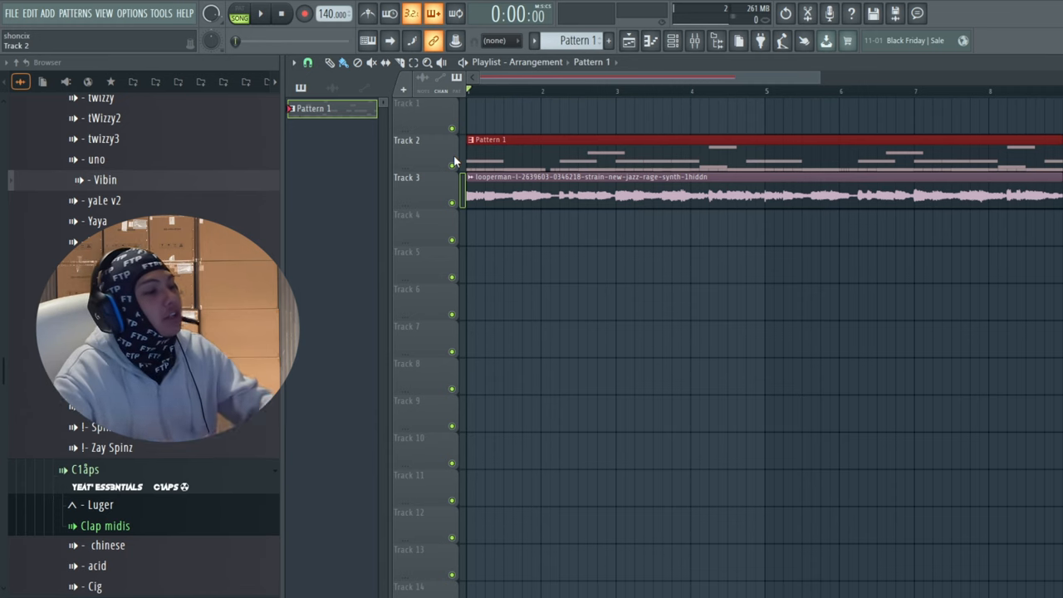
{"action": "scroll", "scroll_direction": "down", "scroll_amount": 3}
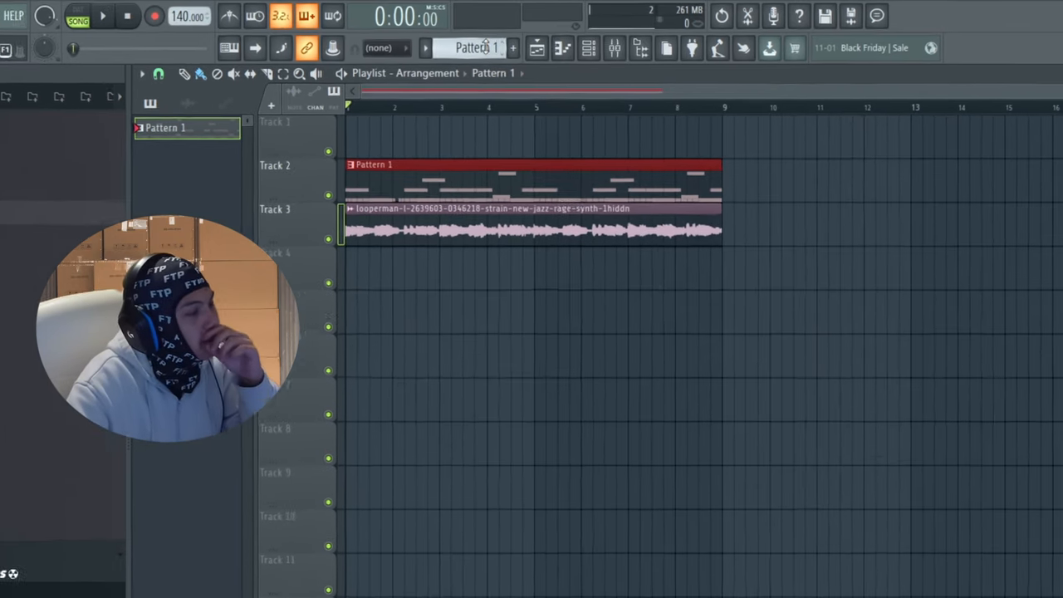
Step: Split Pattern 1 by channel into tight, Quickie and Vibin patterns and delete the Track 2 clip
{"action": "left_click", "coordinate": [469, 48]}
{"action": "left_click", "coordinate": [583, 292]}
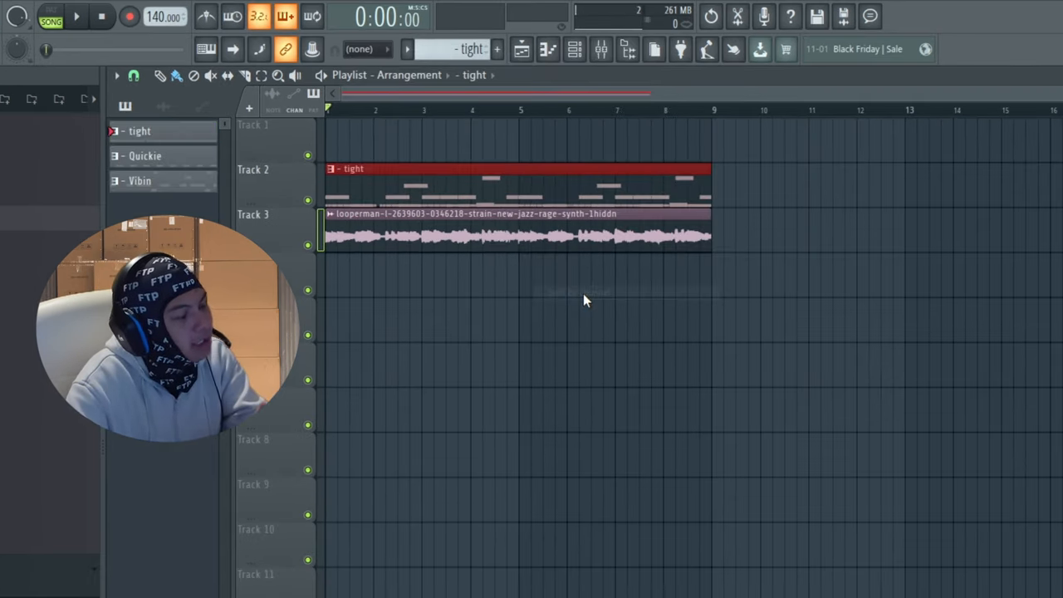
{"action": "right_click", "coordinate": [543, 147]}
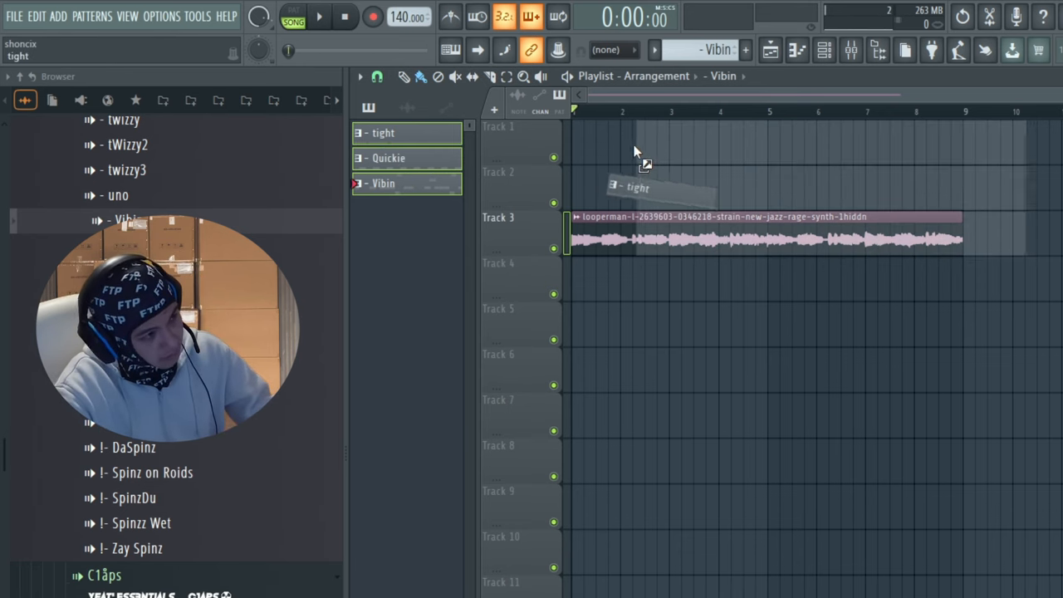
Step: Place tight, Quickie and Vibin on Tracks 4–6 from bar 9, repeat the synth loop and fade in its intro
{"action": "left_click_drag", "start_coordinate": [385, 137], "coordinate": [577, 292]}
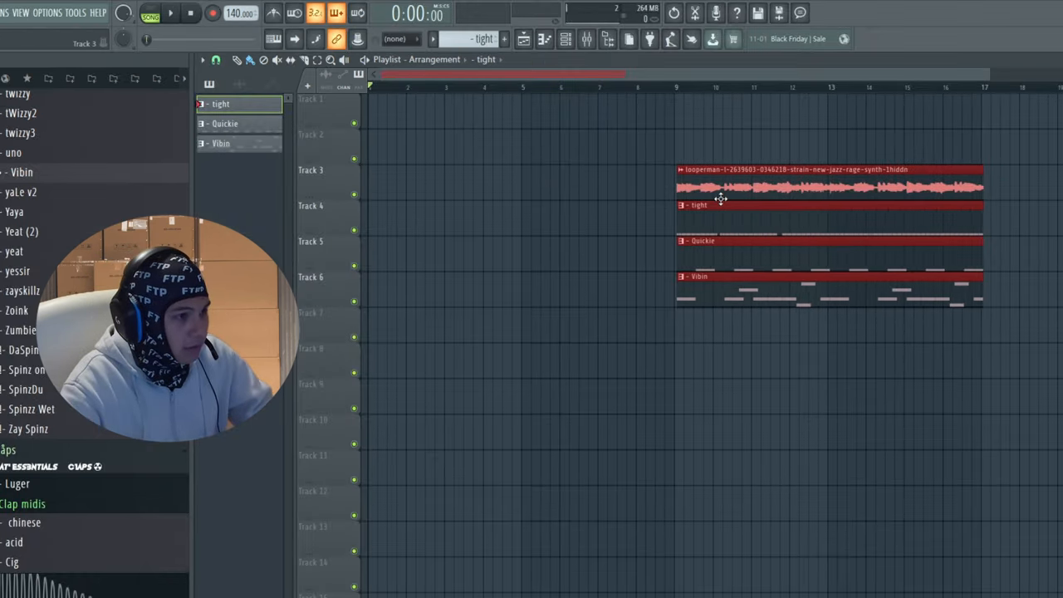
{"action": "key", "text": "ctrl+a"}
{"action": "left_click_drag", "start_coordinate": [726, 200], "coordinate": [655, 189]}
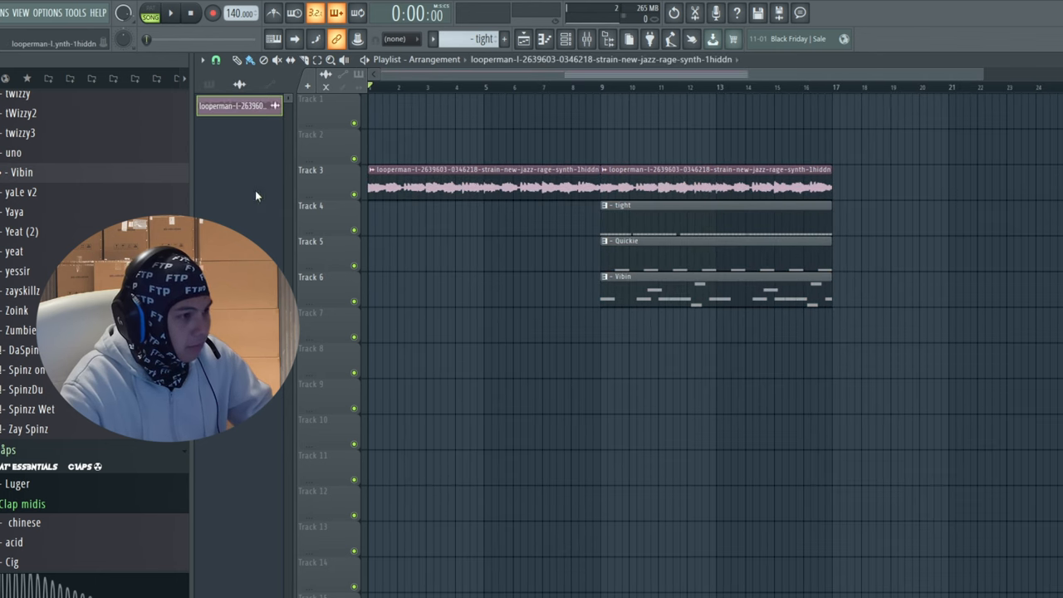
{"action": "left_click", "coordinate": [576, 178]}
{"action": "left_click_drag", "start_coordinate": [562, 178], "coordinate": [349, 184]}
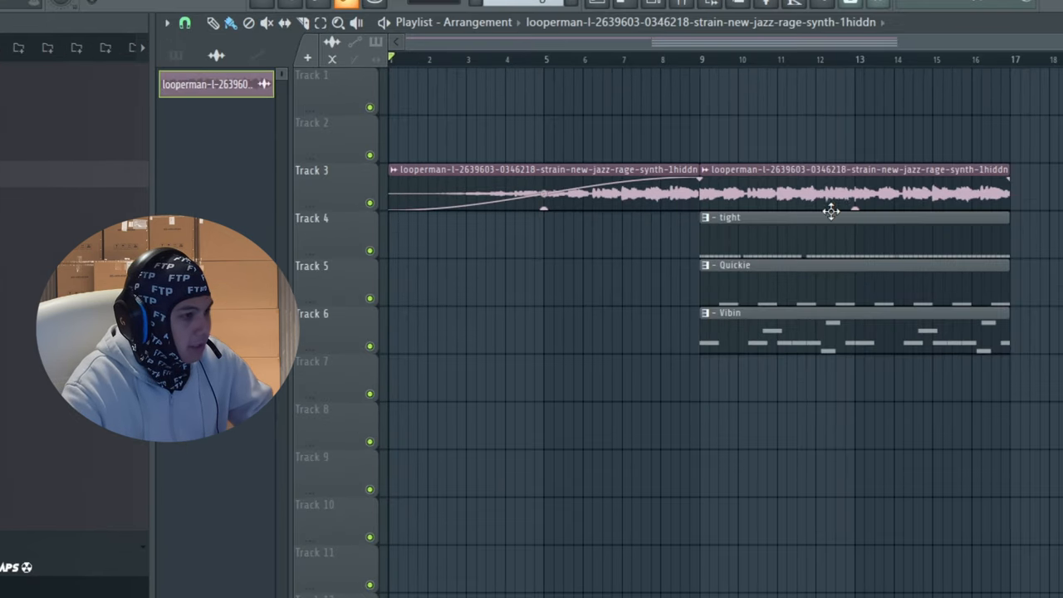
Step: Start a tight clip at bar 5 on Track 4 ahead of the other patterns
{"action": "left_click", "coordinate": [718, 247]}
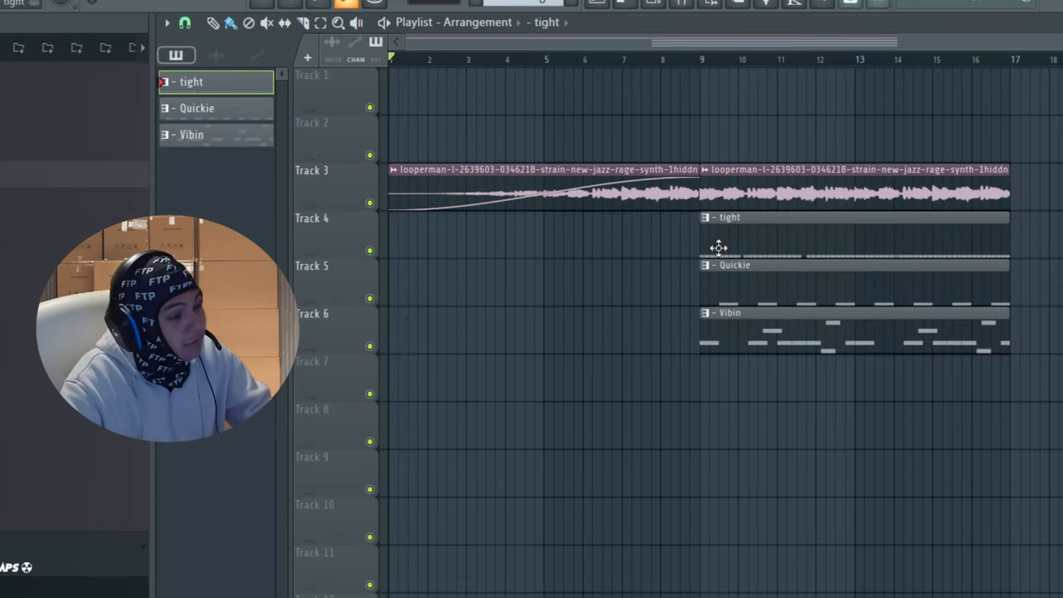
{"action": "left_click_drag", "start_coordinate": [559, 374], "coordinate": [540, 382]}
Step: Play the full arrangement from the start to check the faded intro and repeats
{"action": "key", "text": "space"}
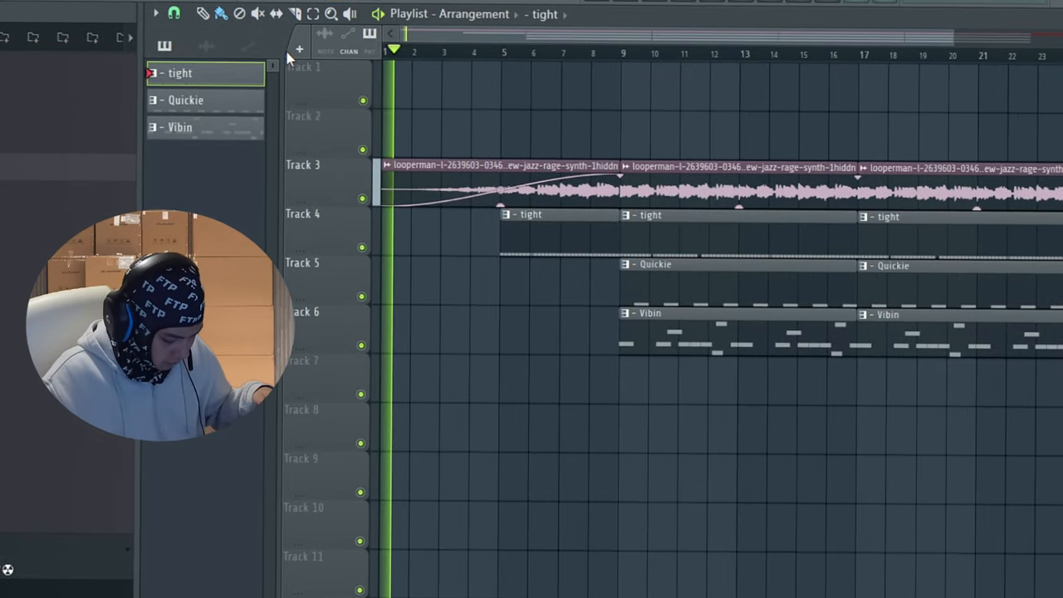